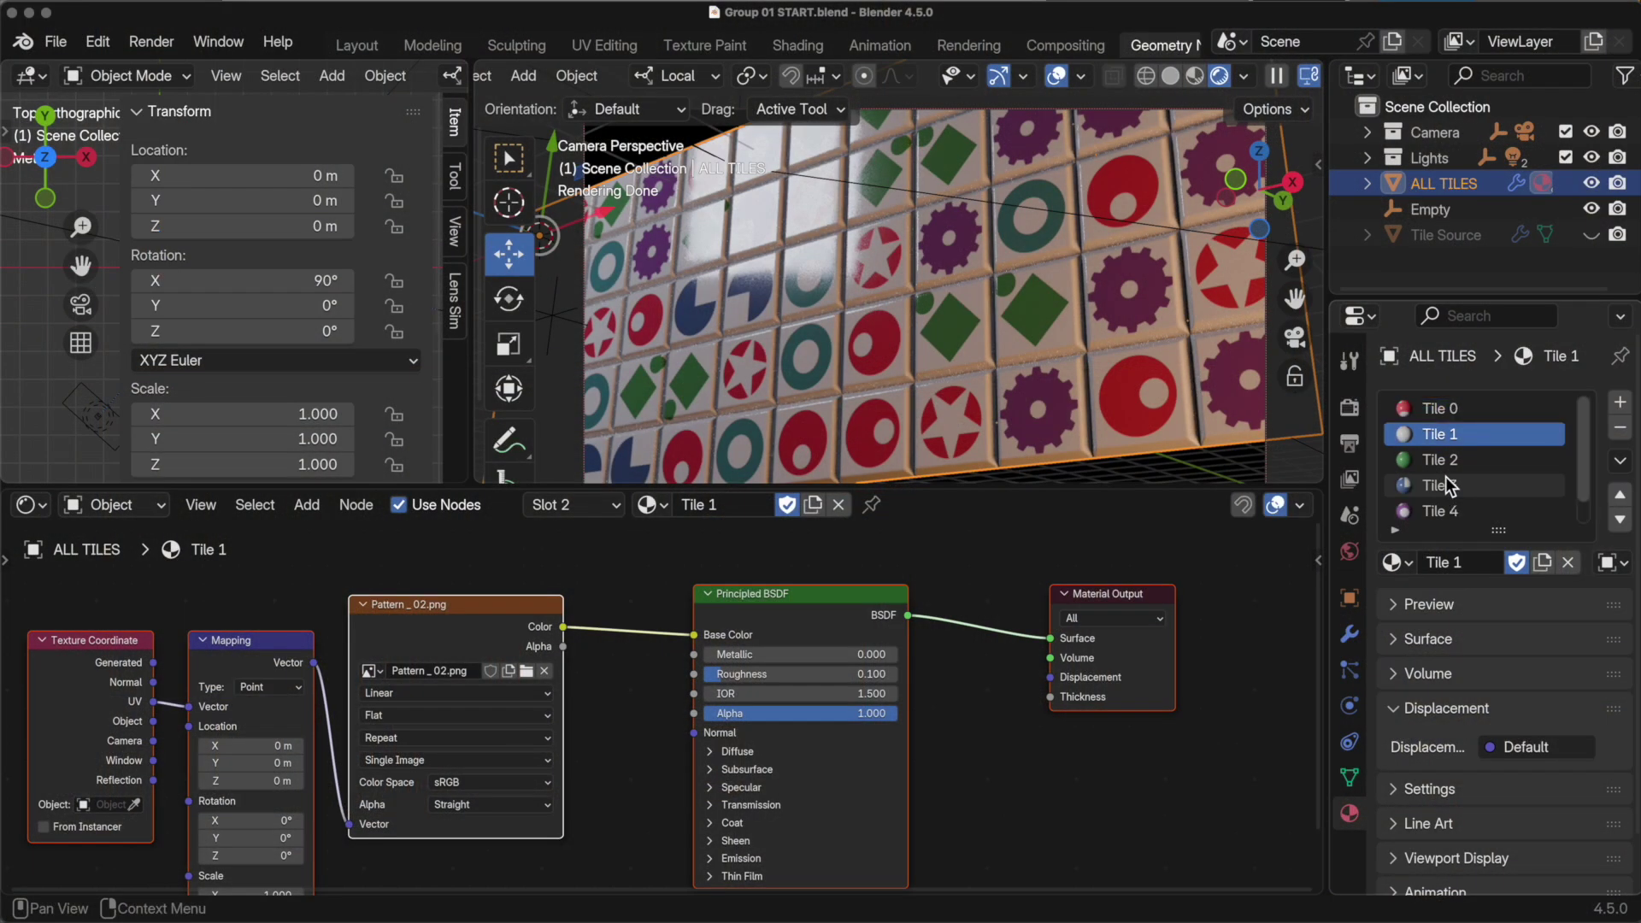
- Deselect all nodes and zoom in on the Principled BSDF fed by Pattern_01.png
left_click(935, 586)
scroll(848, 640, "up", 3)
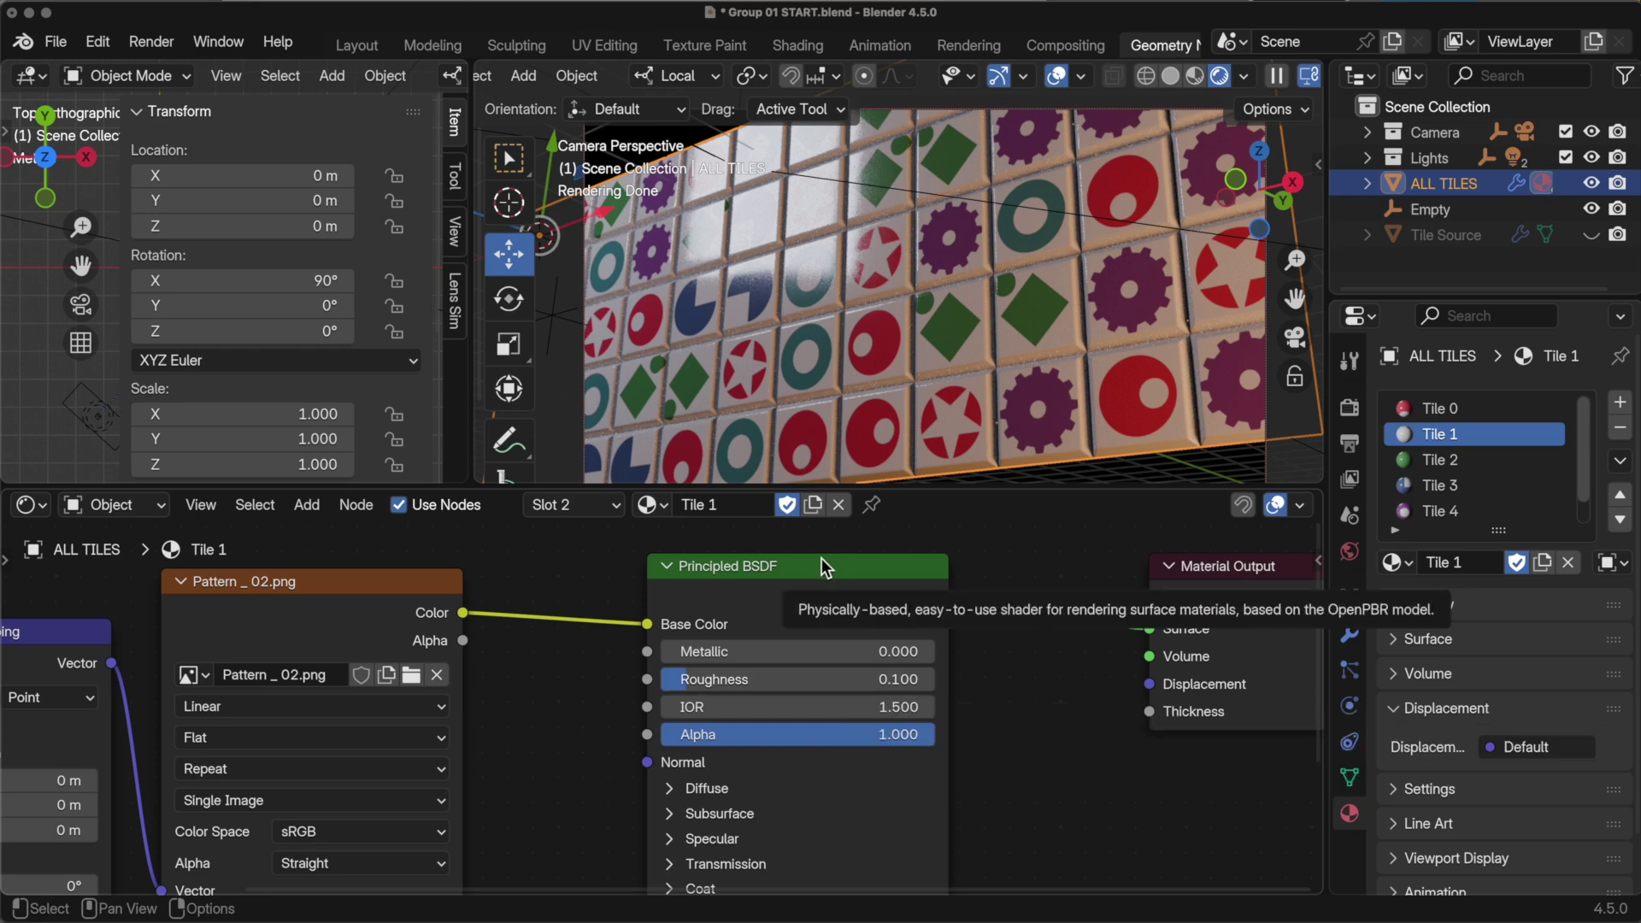
- Wrap Tile 0's Principled BSDF node in a new node group with Ctrl+G
left_click(1436, 409)
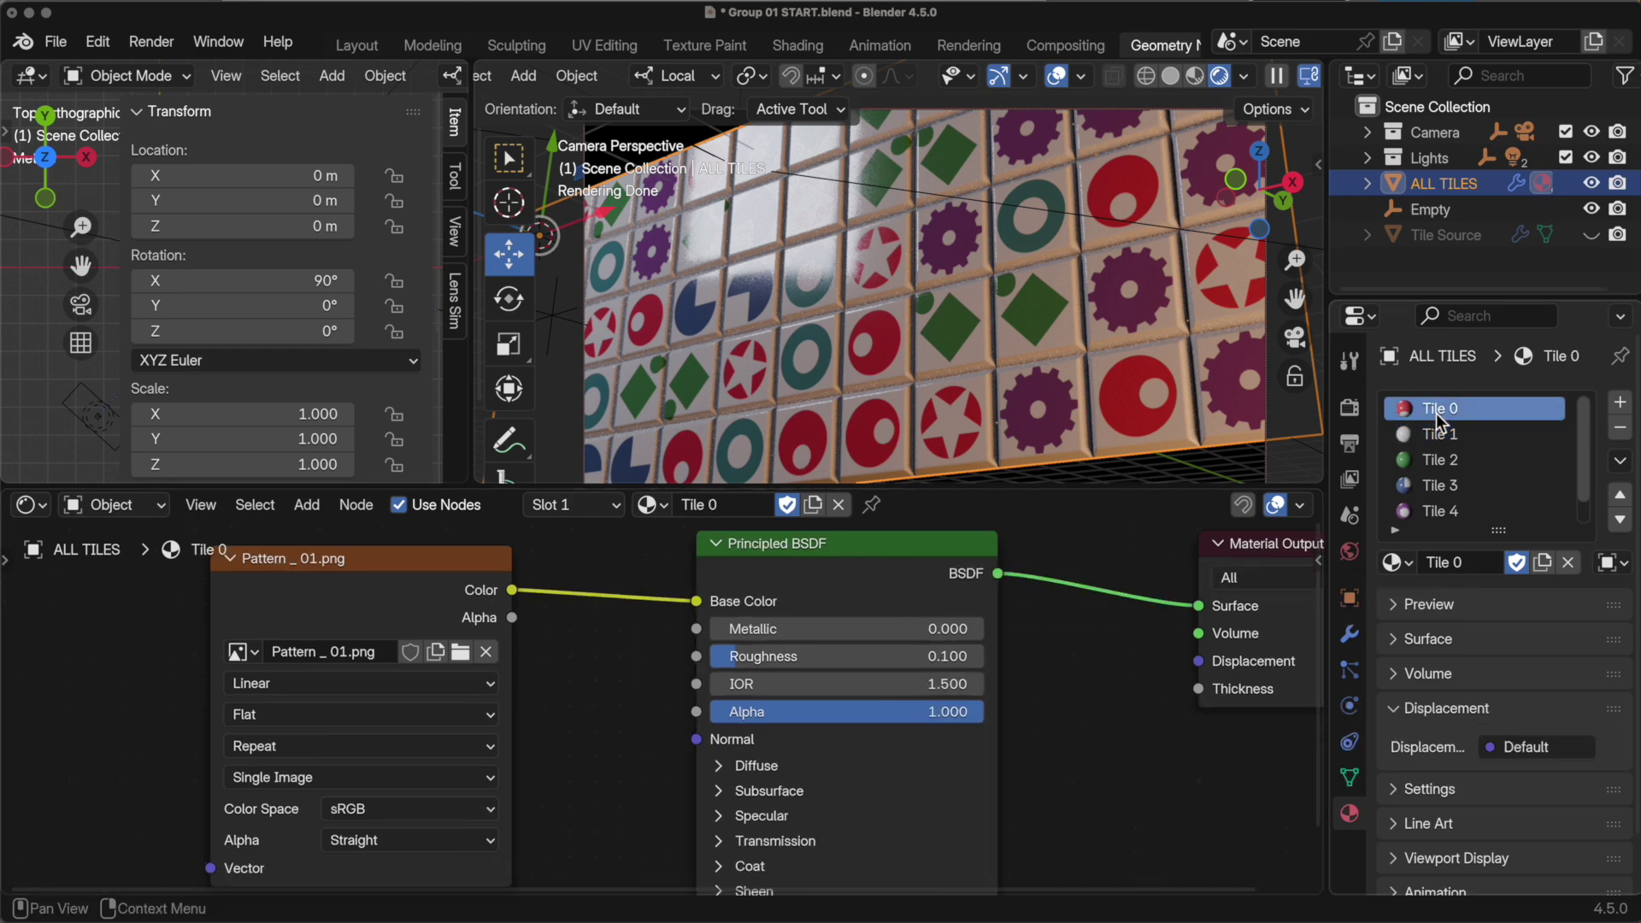
left_click(808, 547)
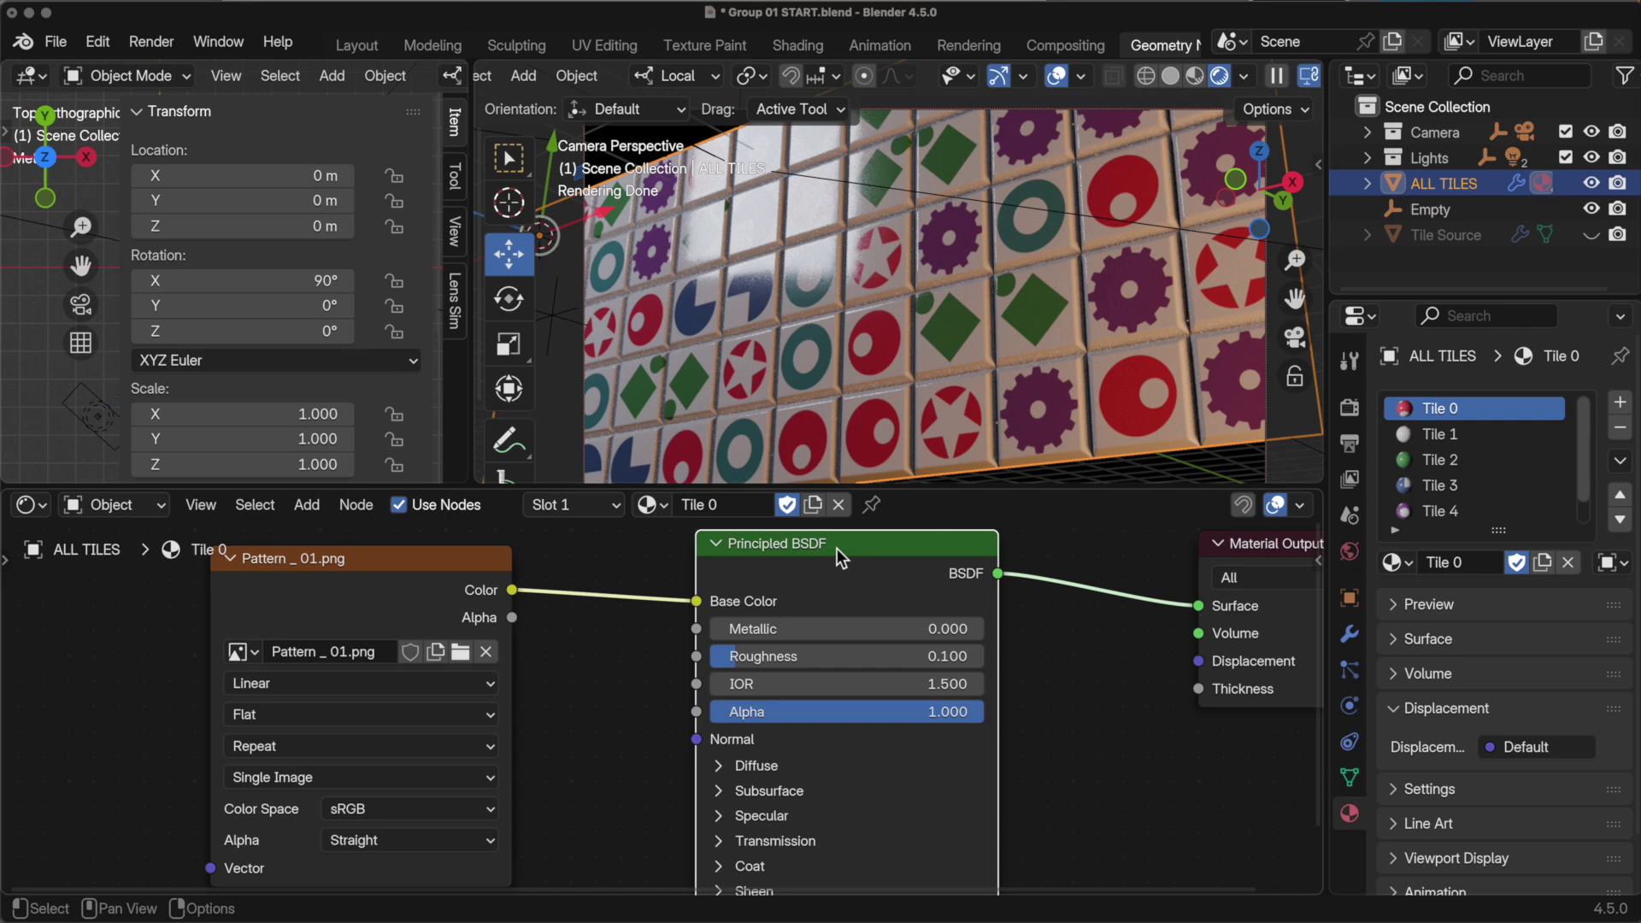
key("ctrl+g")
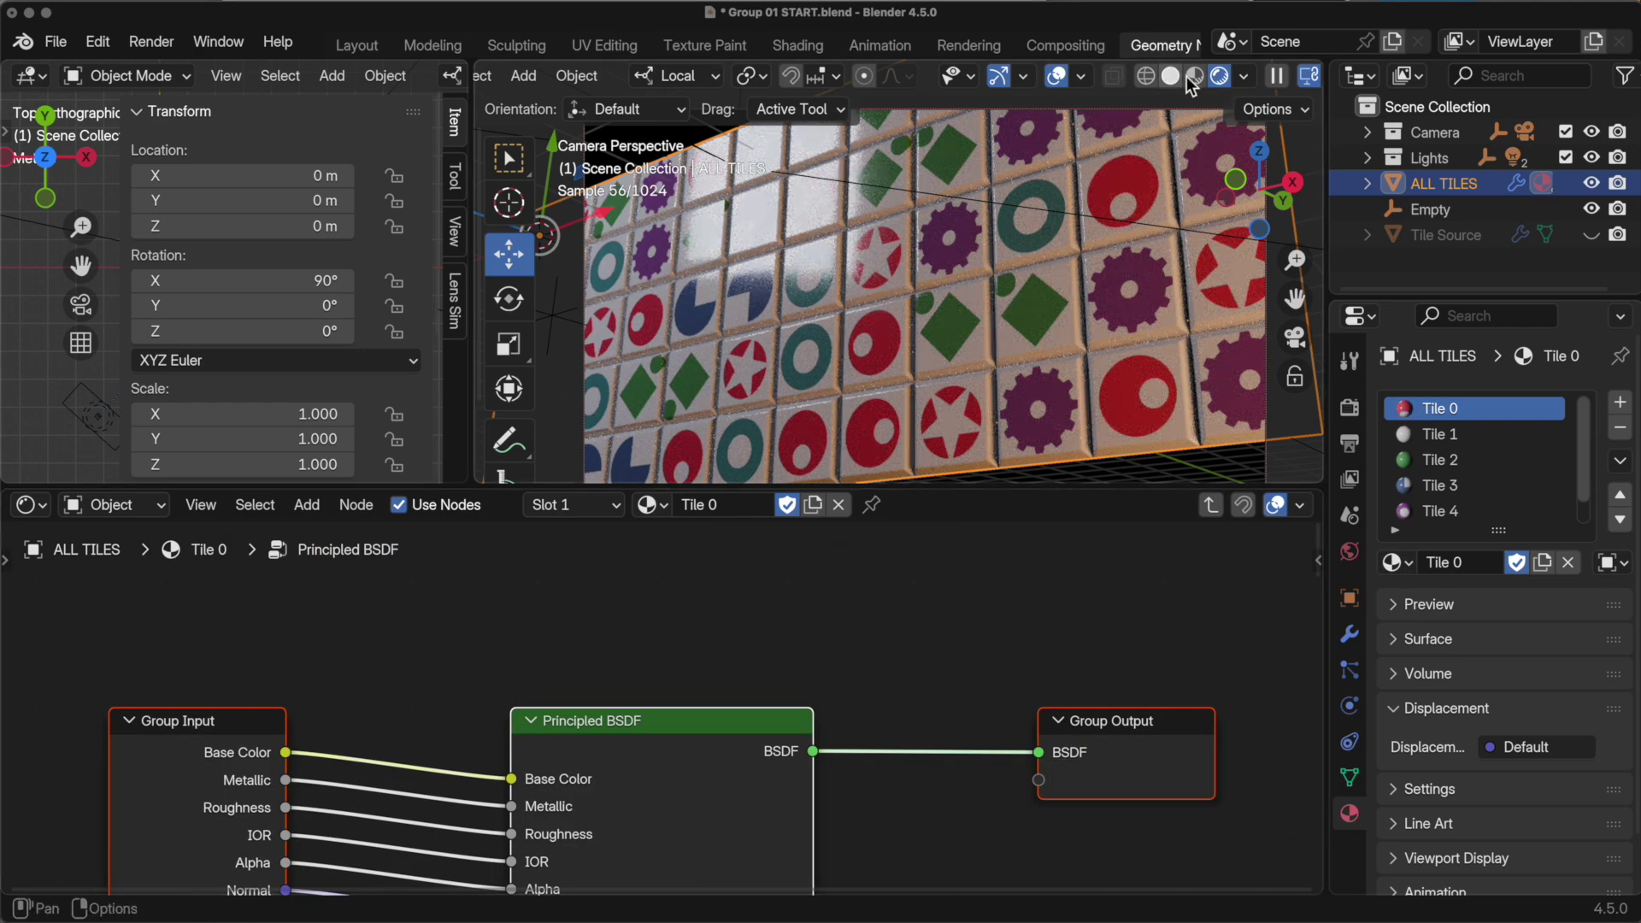
- Pause the viewport's live render while looking over the group's nodes
left_click(1276, 75)
scroll(923, 621, "down", 10)
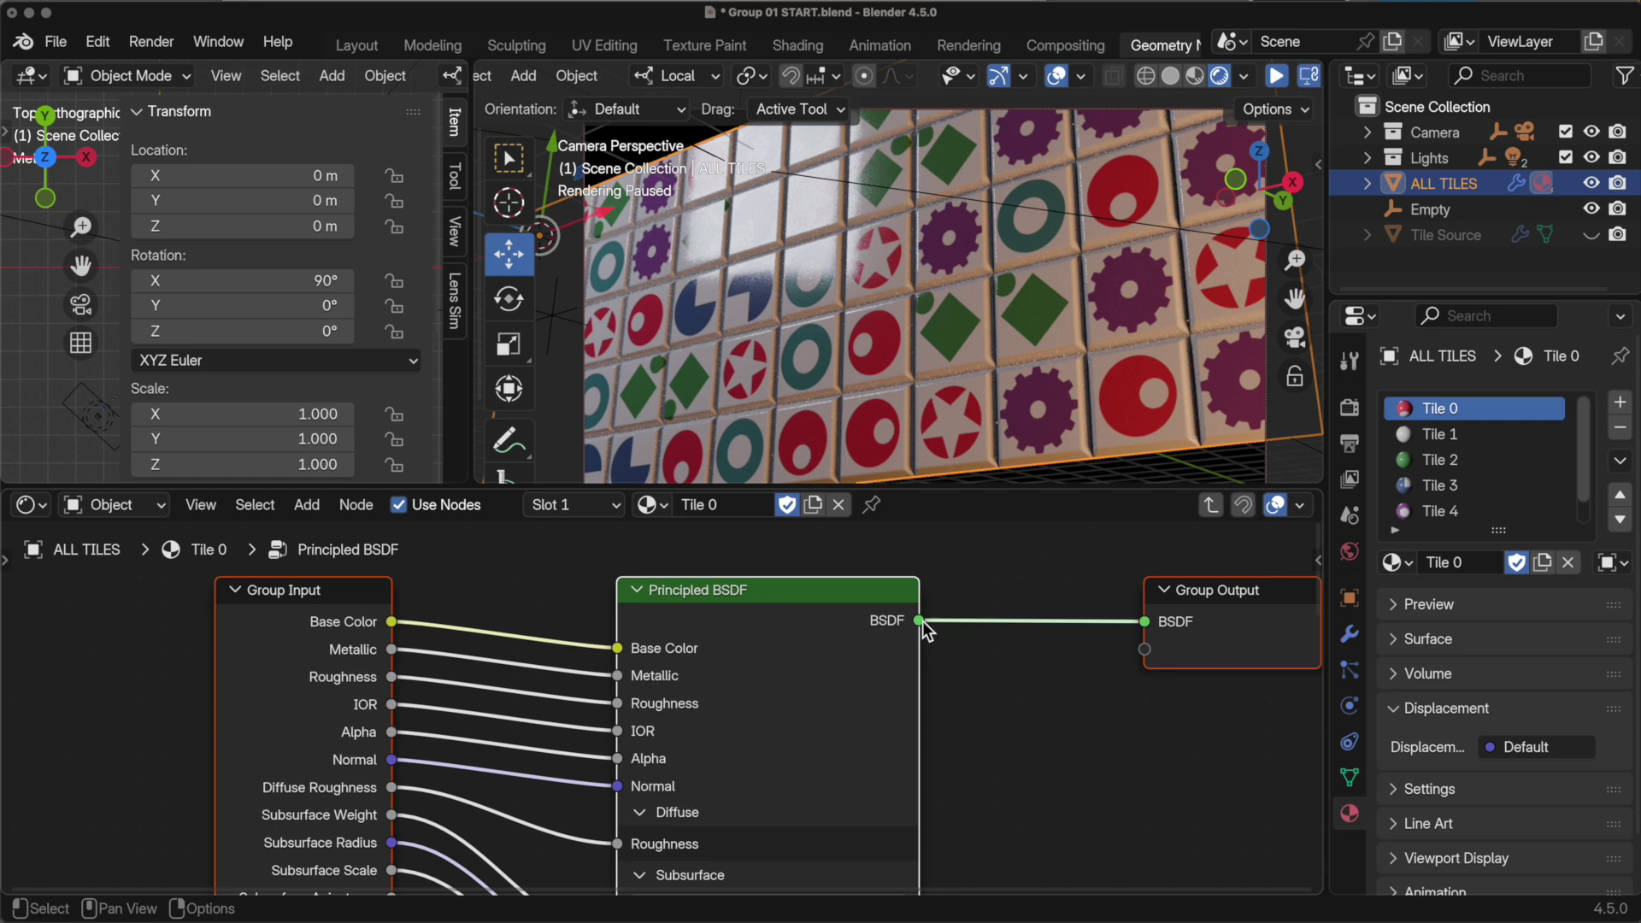
scroll(921, 621, "up", 10)
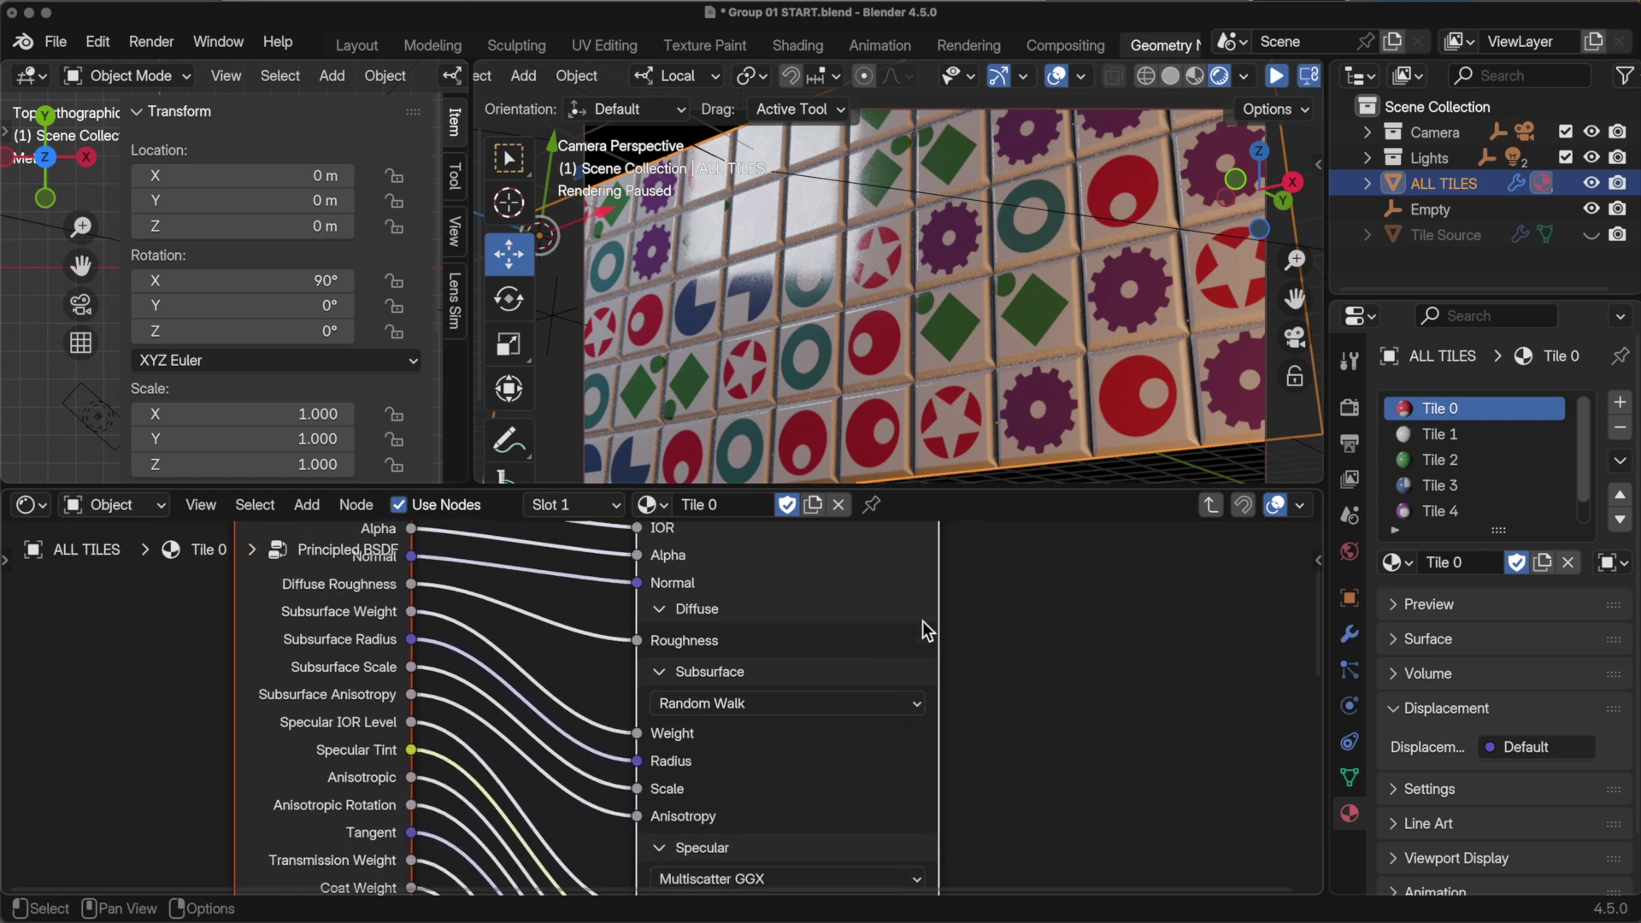
scroll(921, 620, "up", 2)
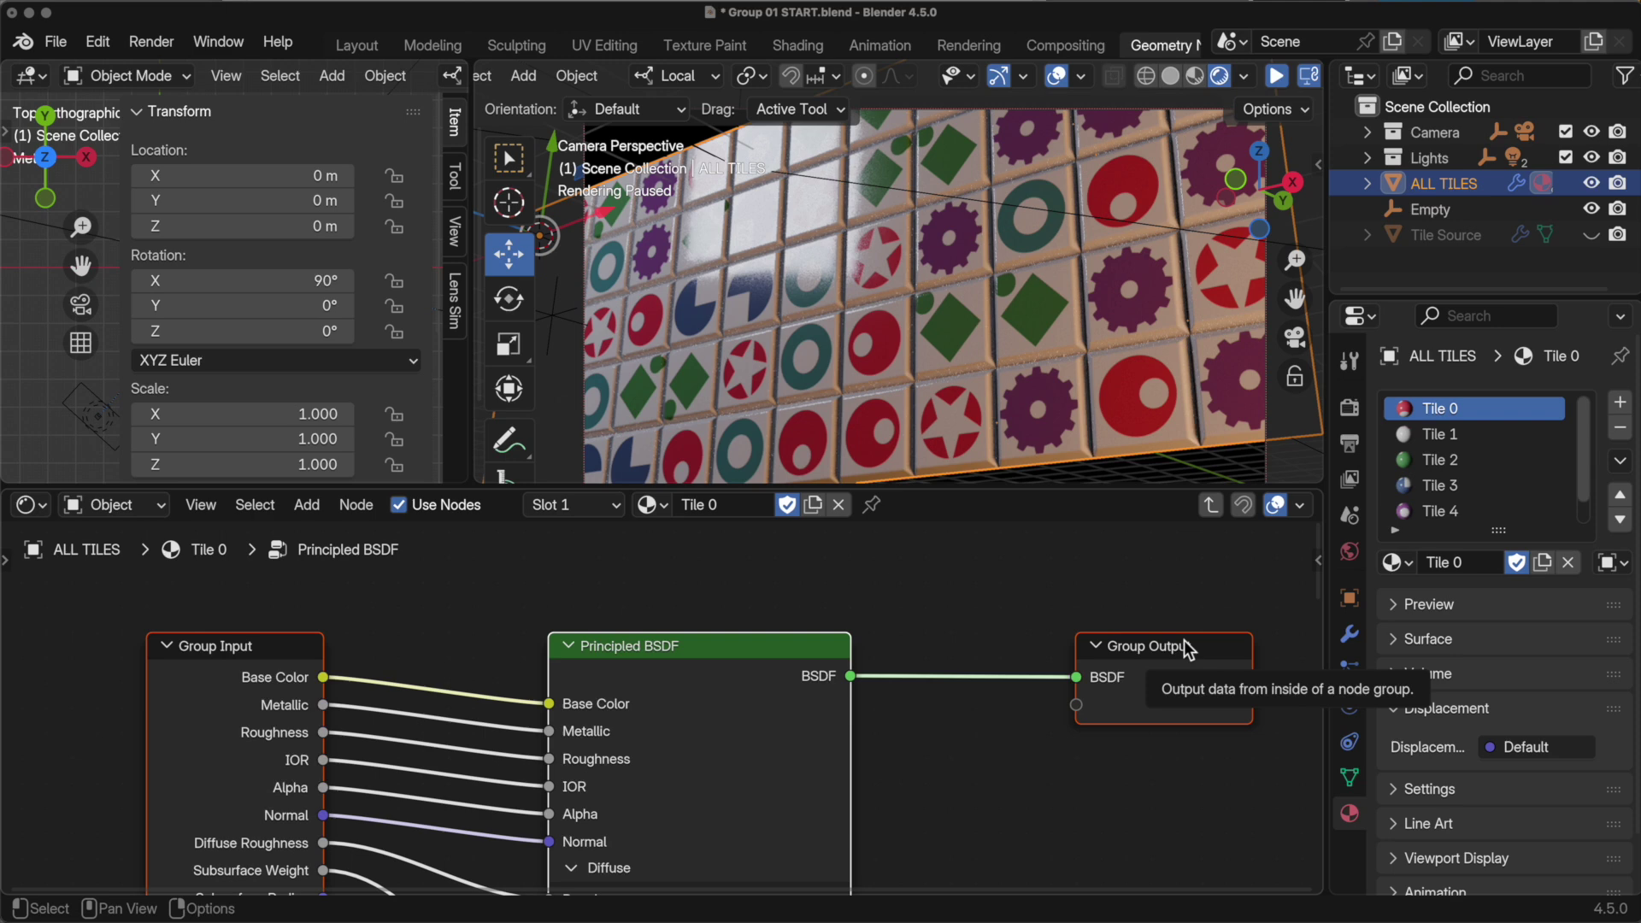
- Exit the group back to Tile 0's nodes and save an incremented copy, Group 01 START dev001.blend
key("Tab")
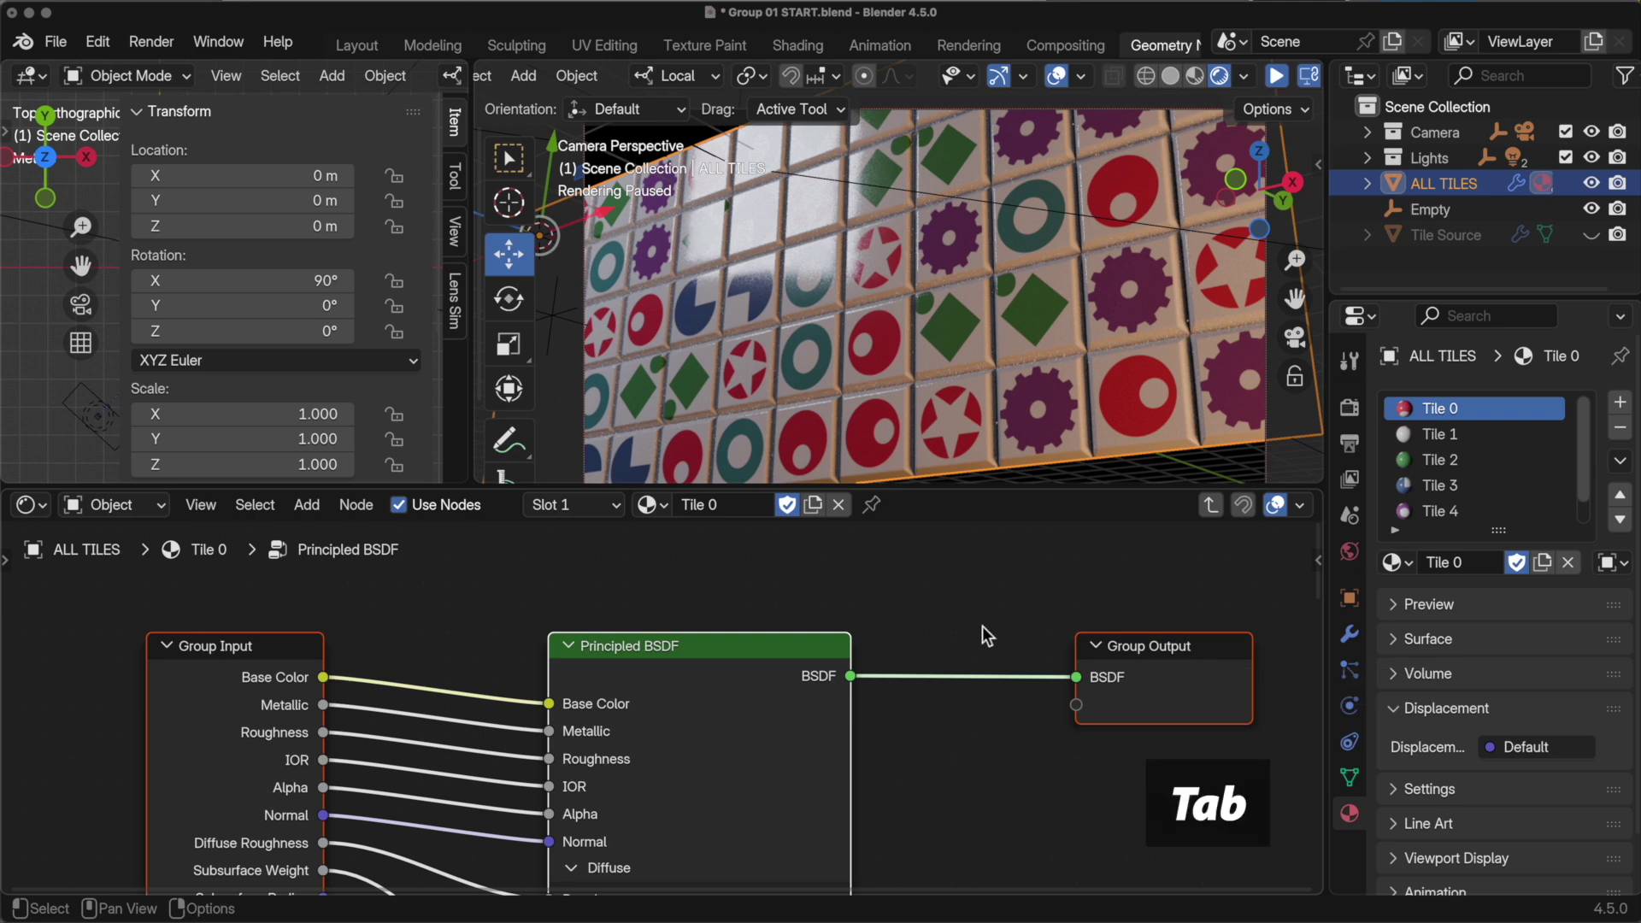
key("Tab")
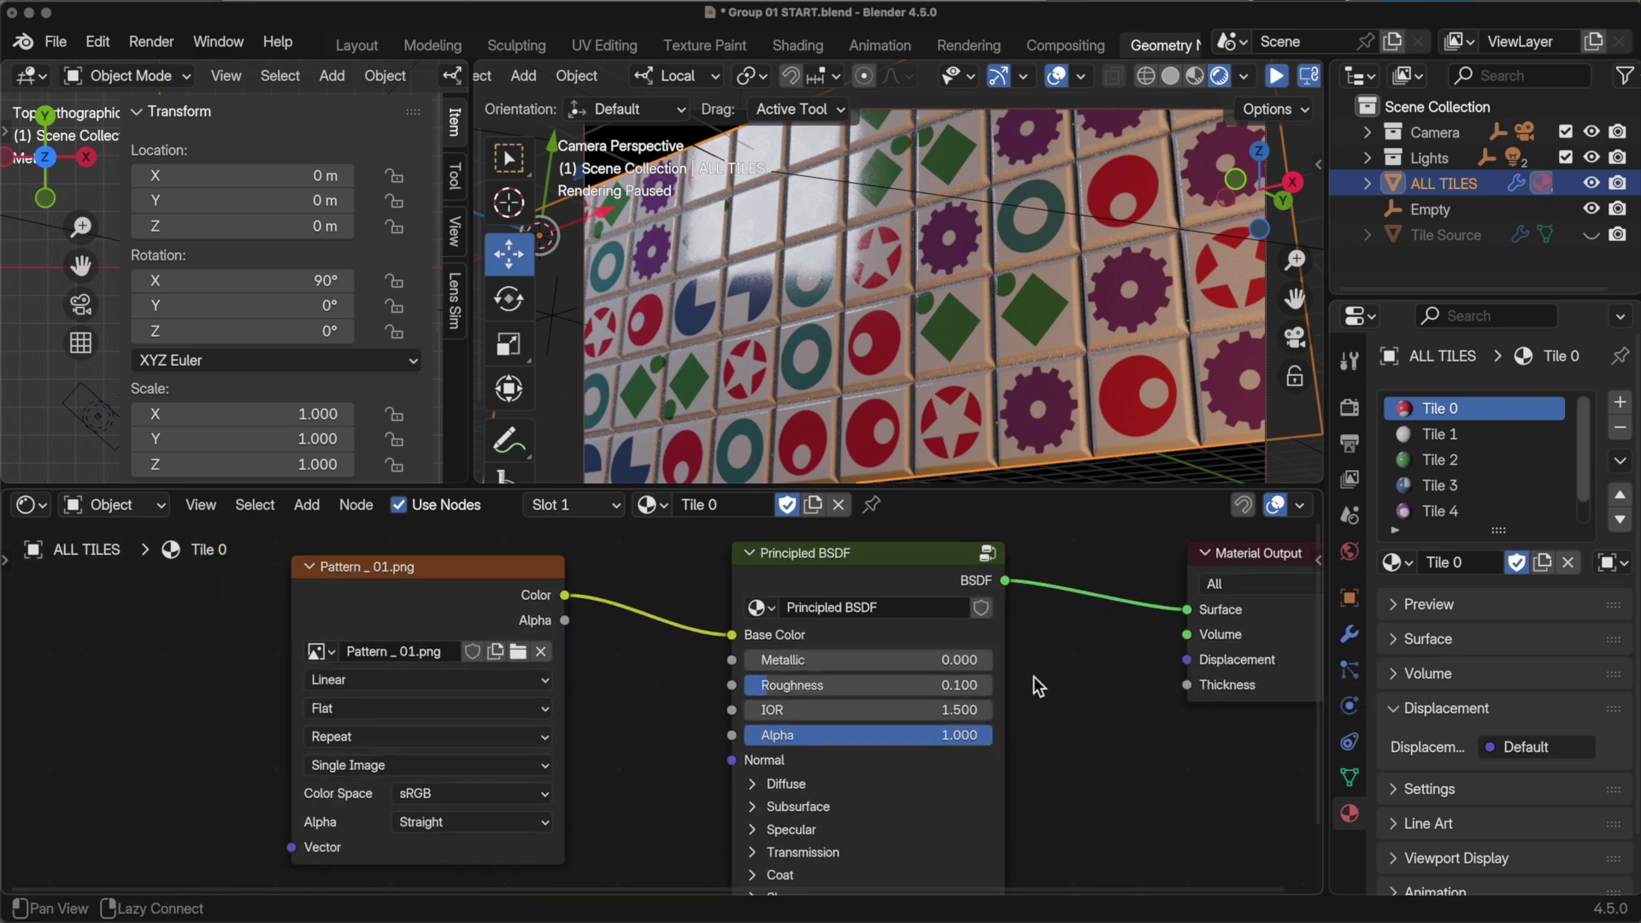
middle_click_drag(1033, 676, 975, 715)
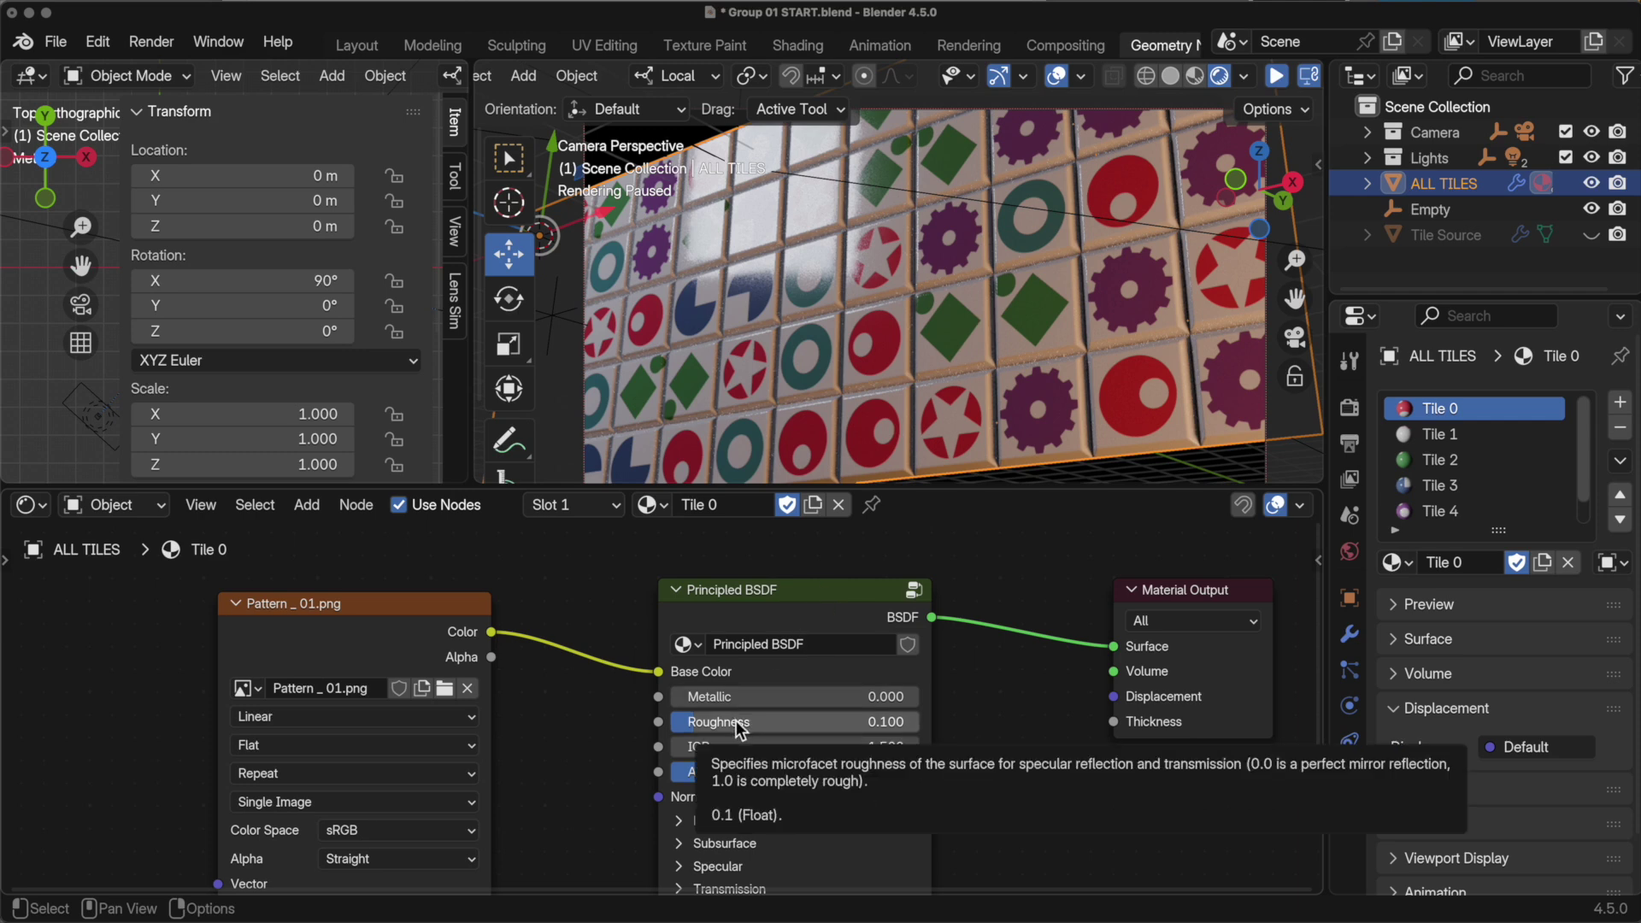
scroll(740, 728, "up", 1)
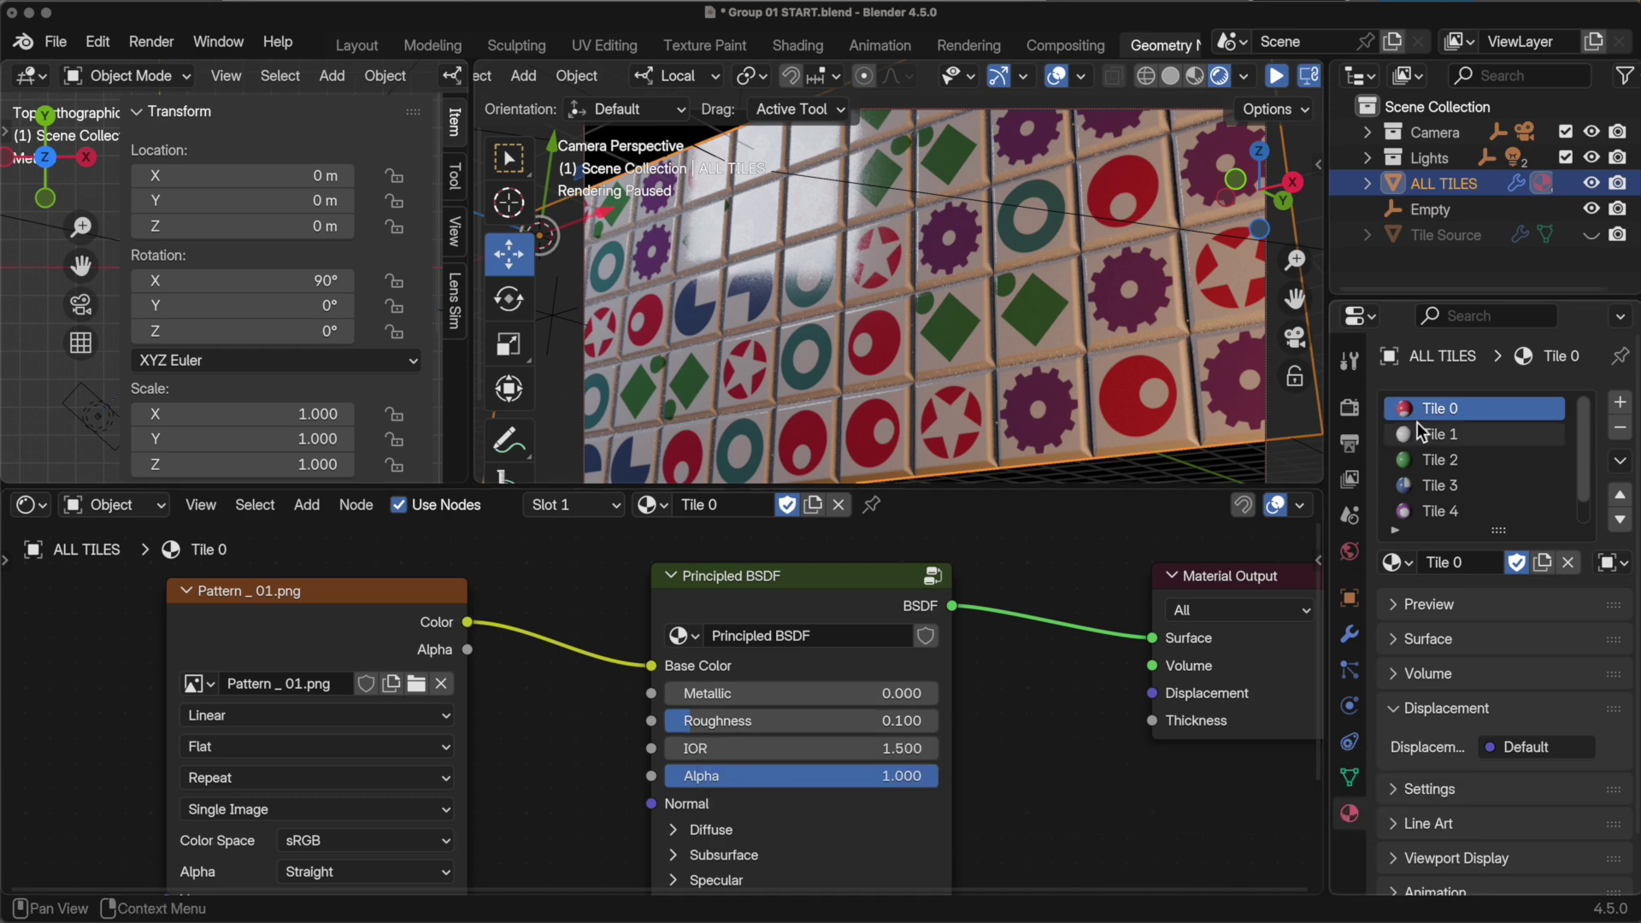
key("ctrl+alt+s")
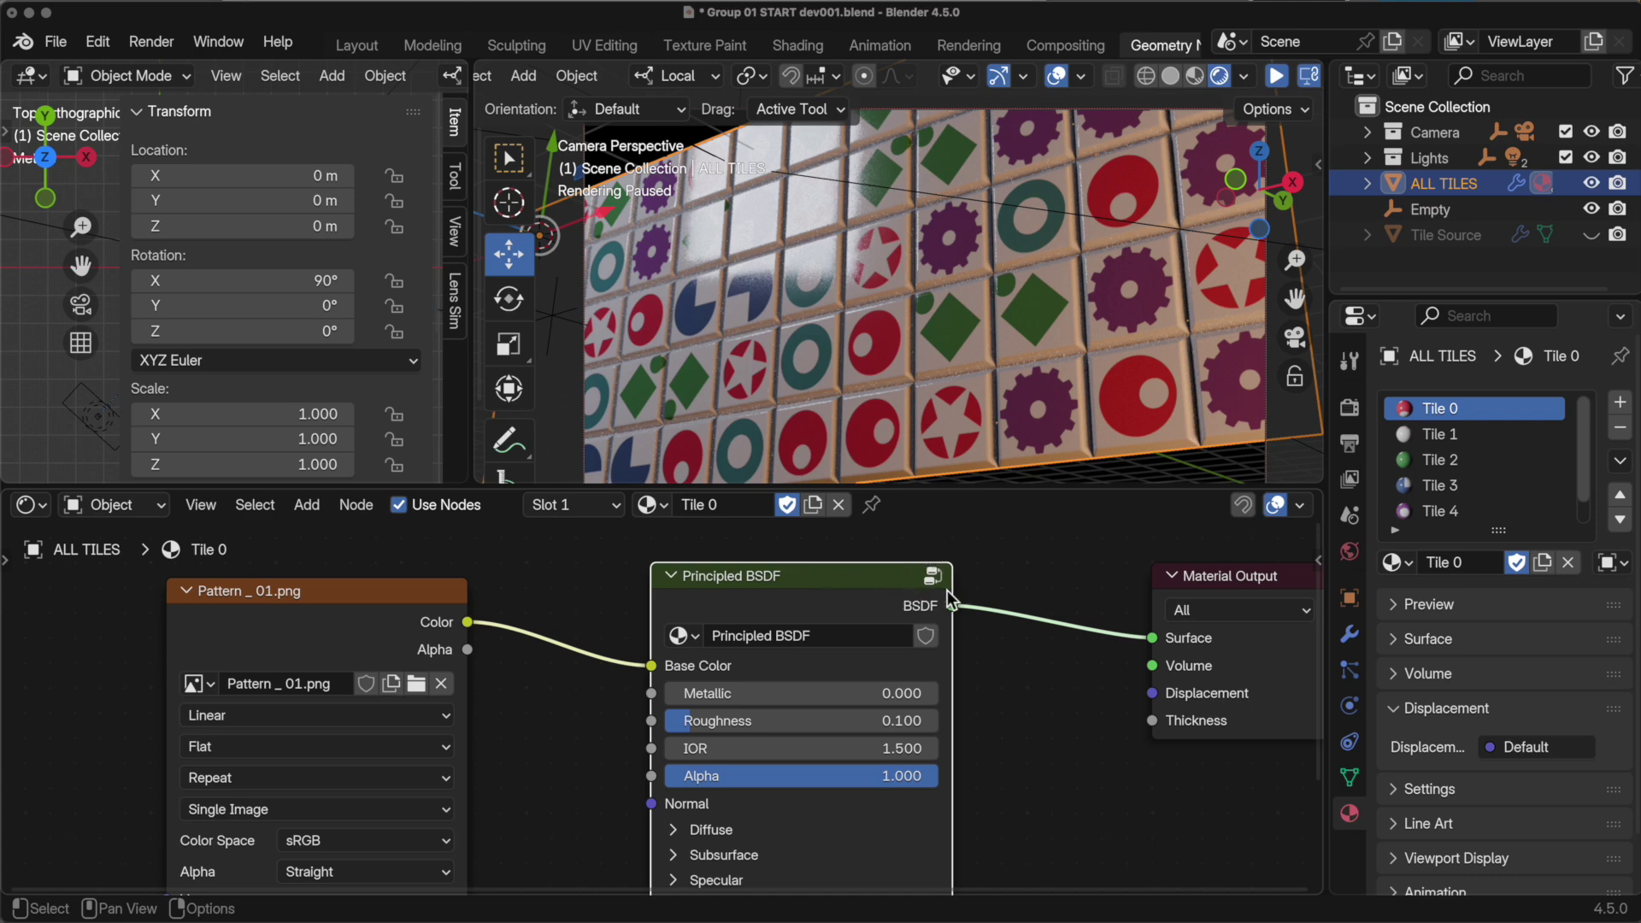
- Inside the group, unlink Roughness from Group Input so it stays fixed at 0.100
key("Tab")
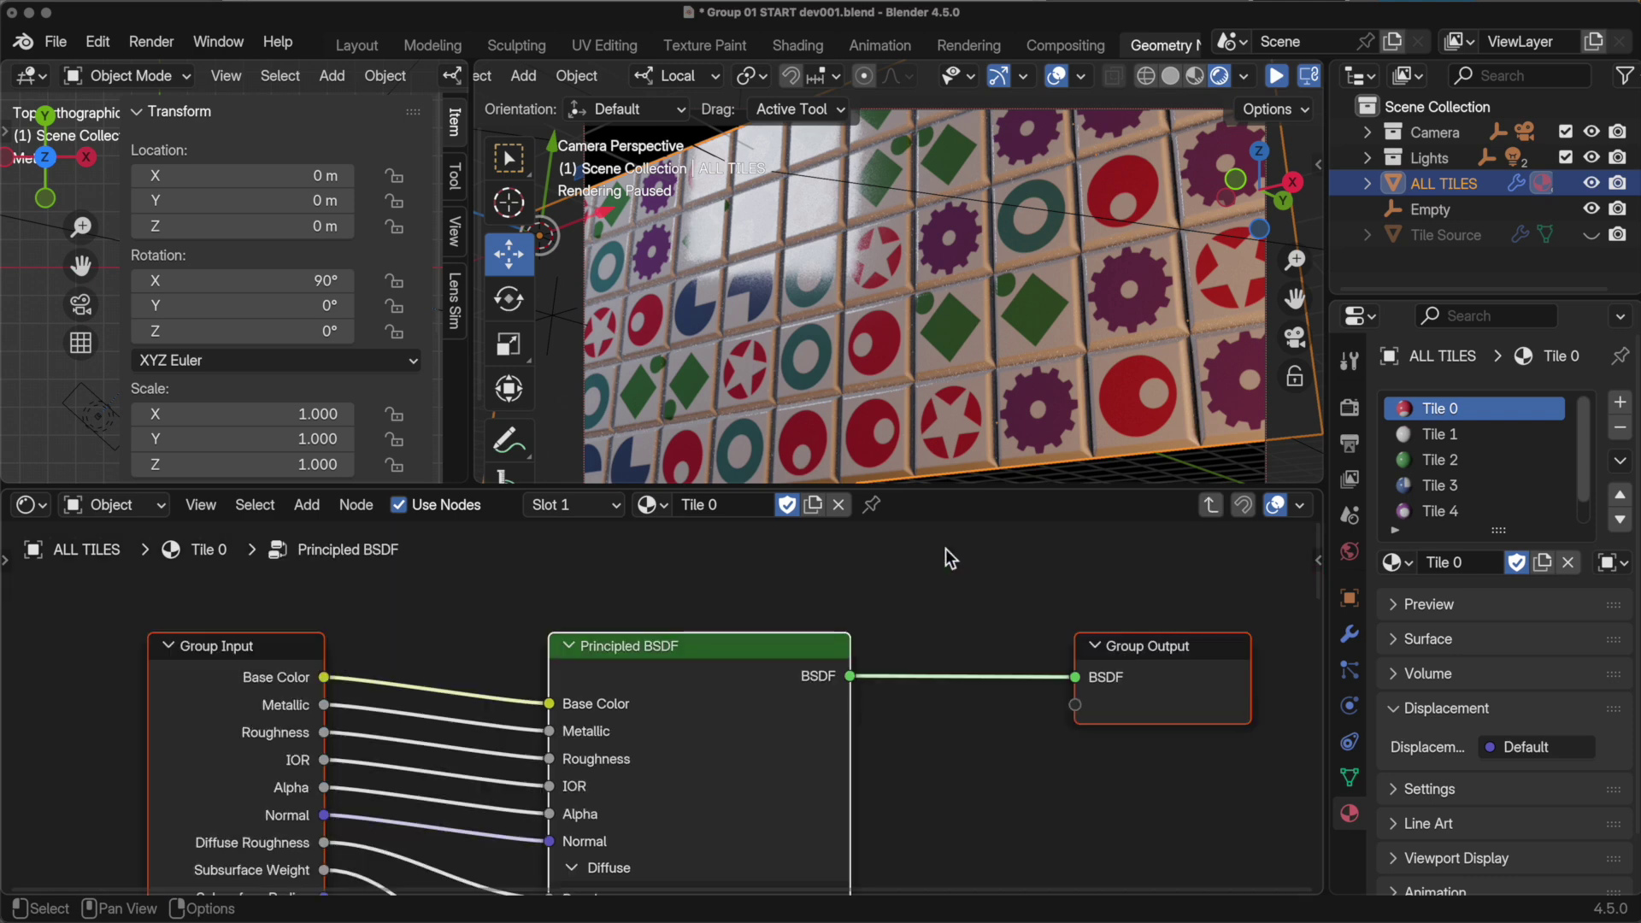
left_click(942, 572)
middle_click_drag(942, 572, 822, 691, "ctrl")
scroll(864, 715, "left", 3)
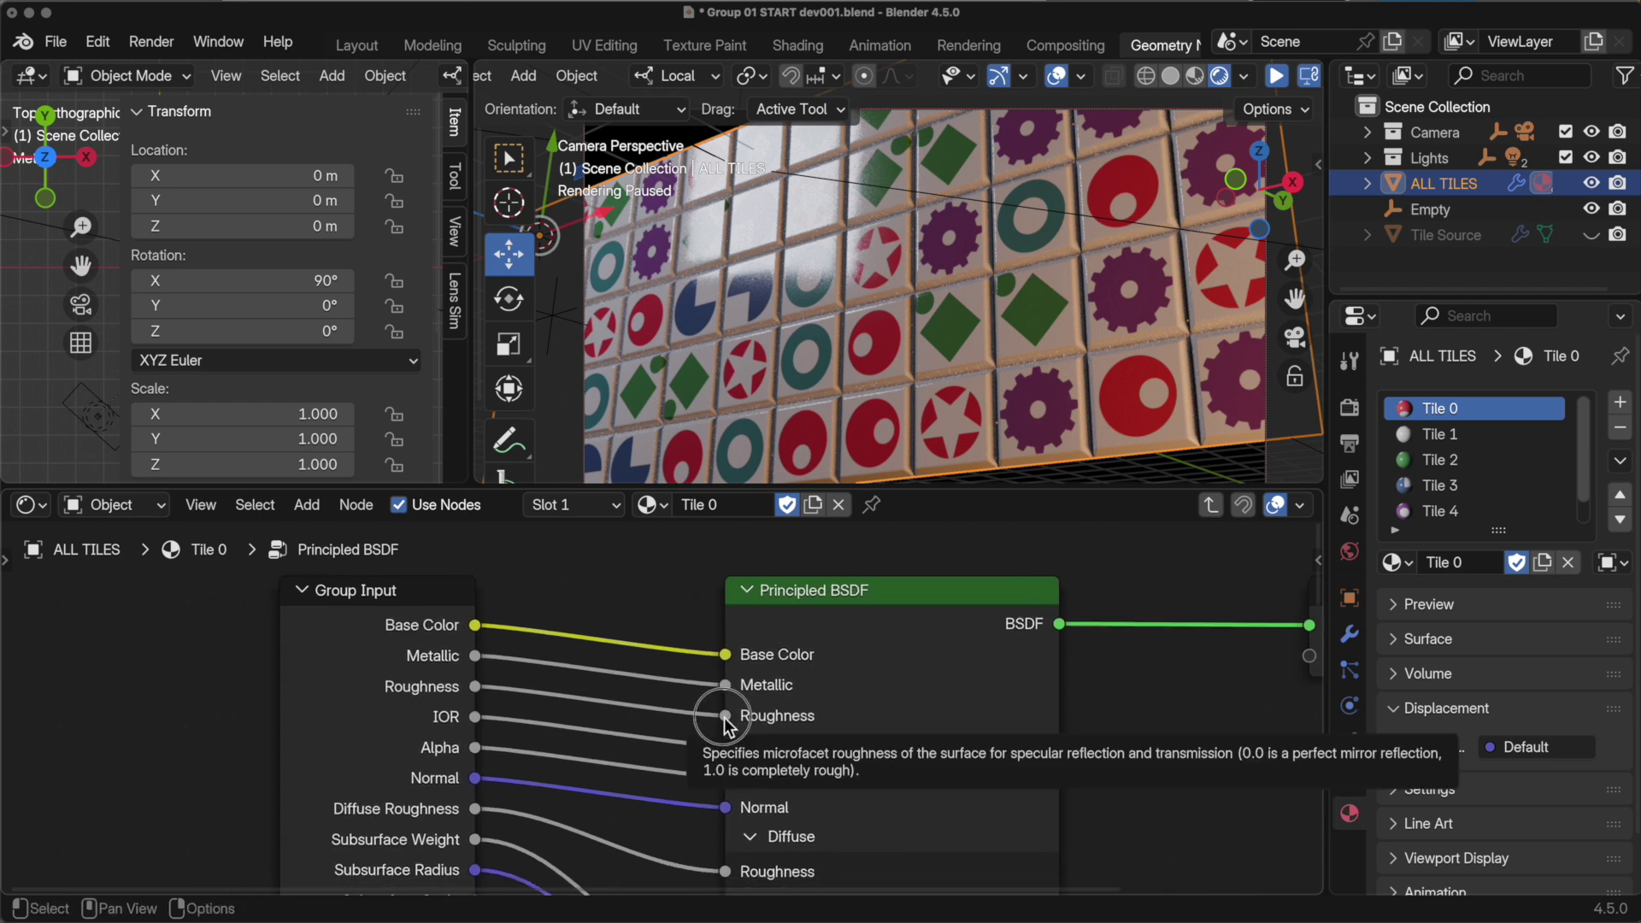
left_click_drag(724, 716, 440, 692)
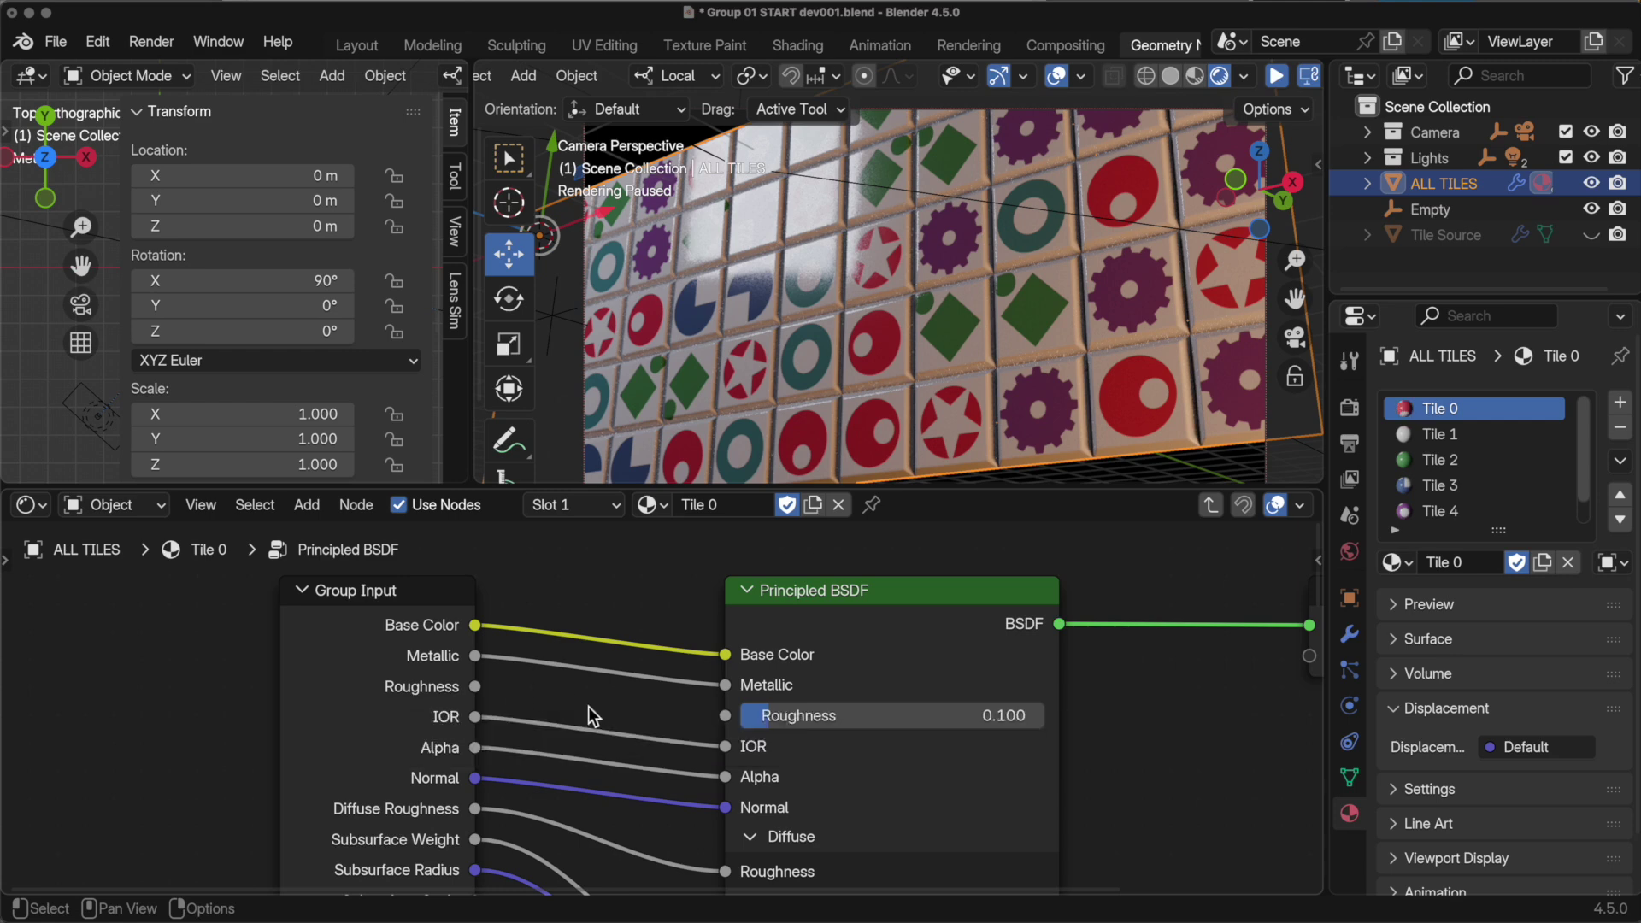
key("Tab")
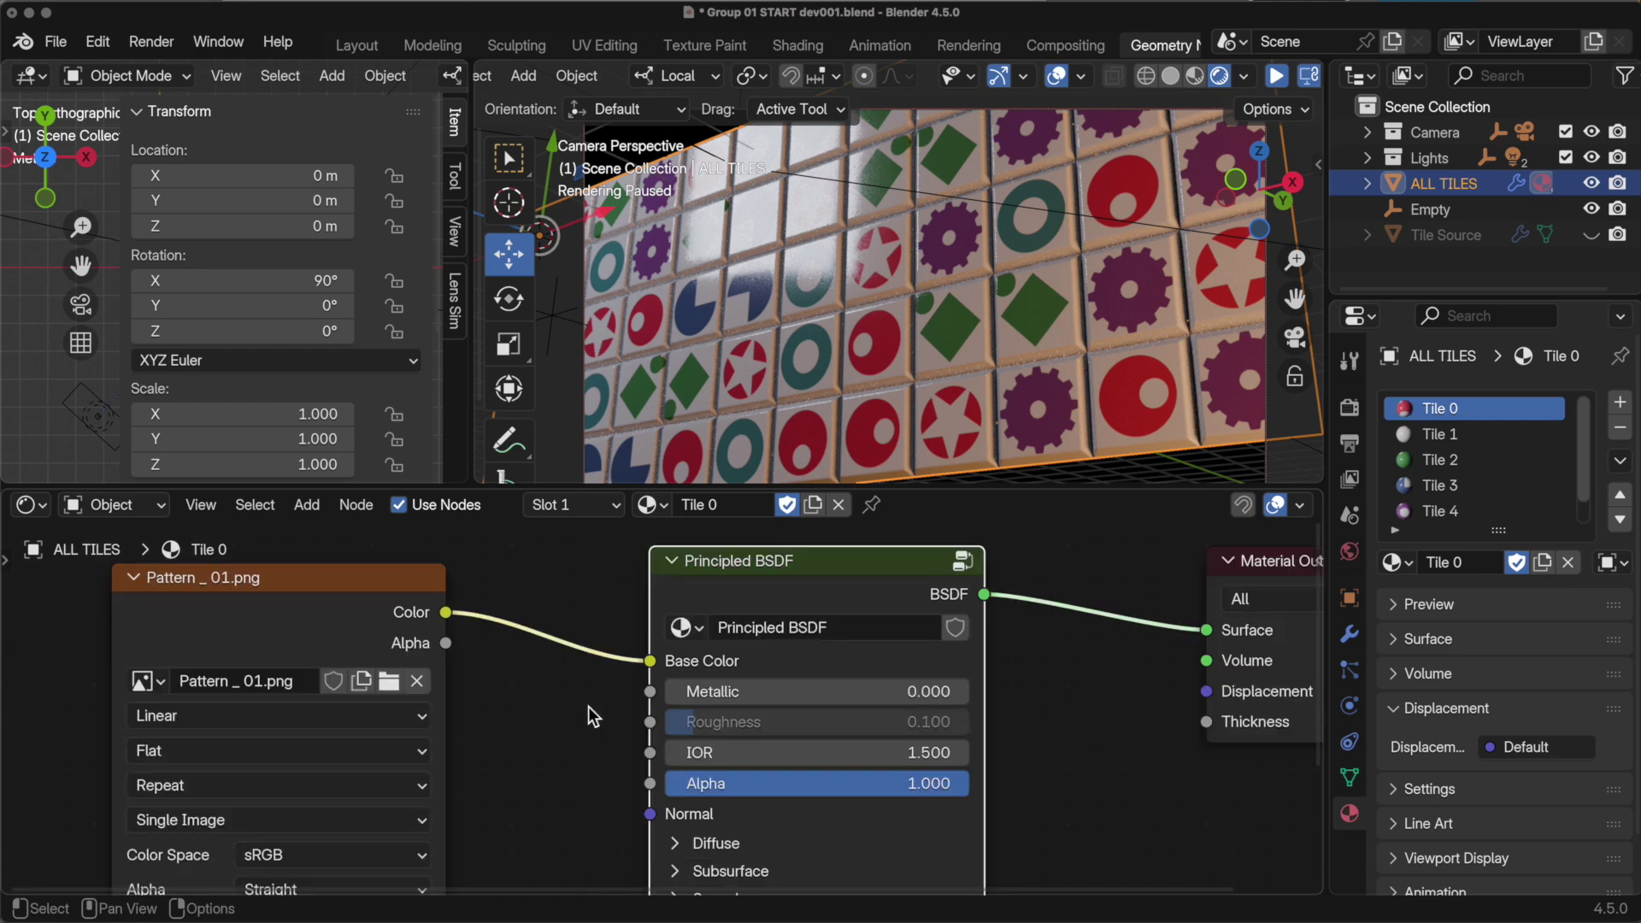
- Replace Tile 1's own Principled BSDF with the shared Principled BSDF group node
left_click(1436, 436)
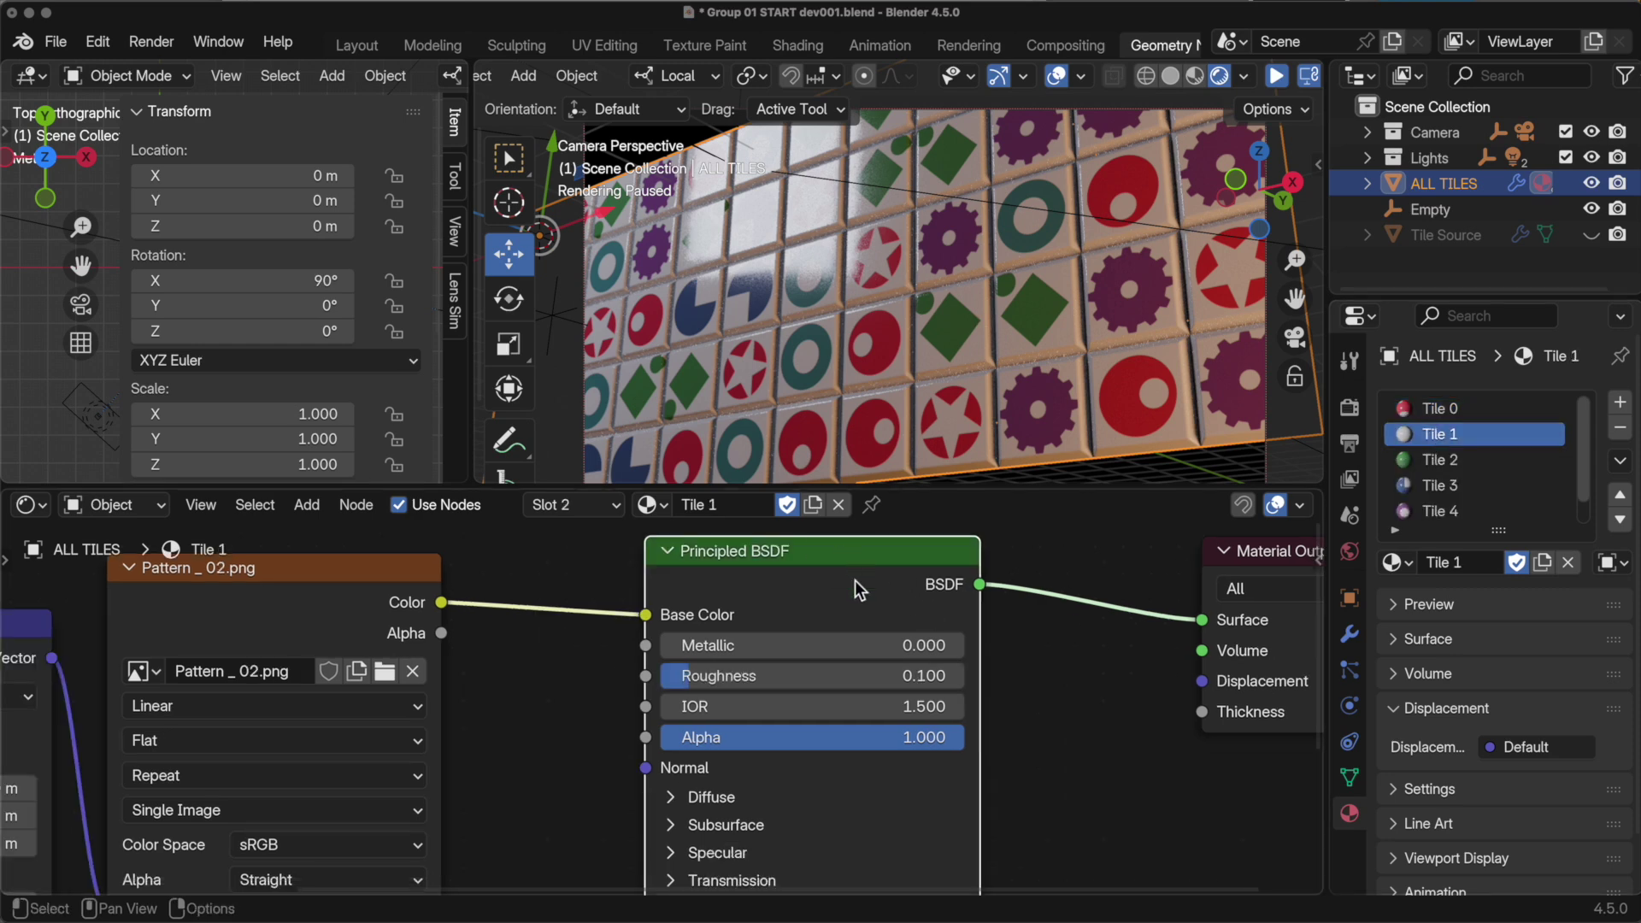
middle_click_drag(854, 581, 853, 640)
key("x")
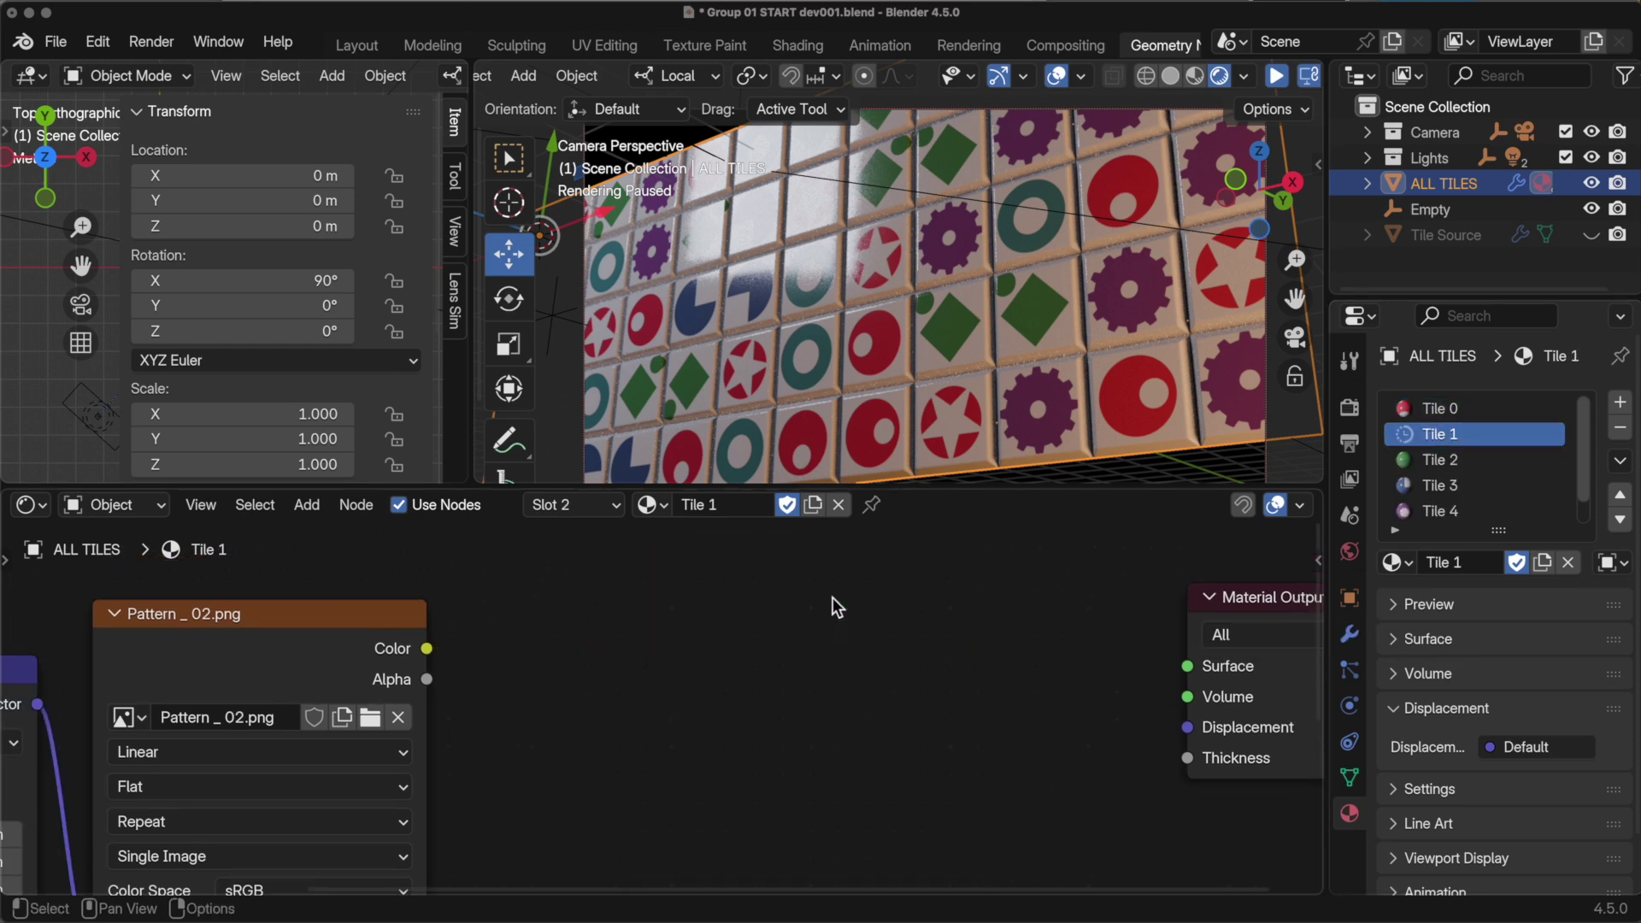
key("shift+a")
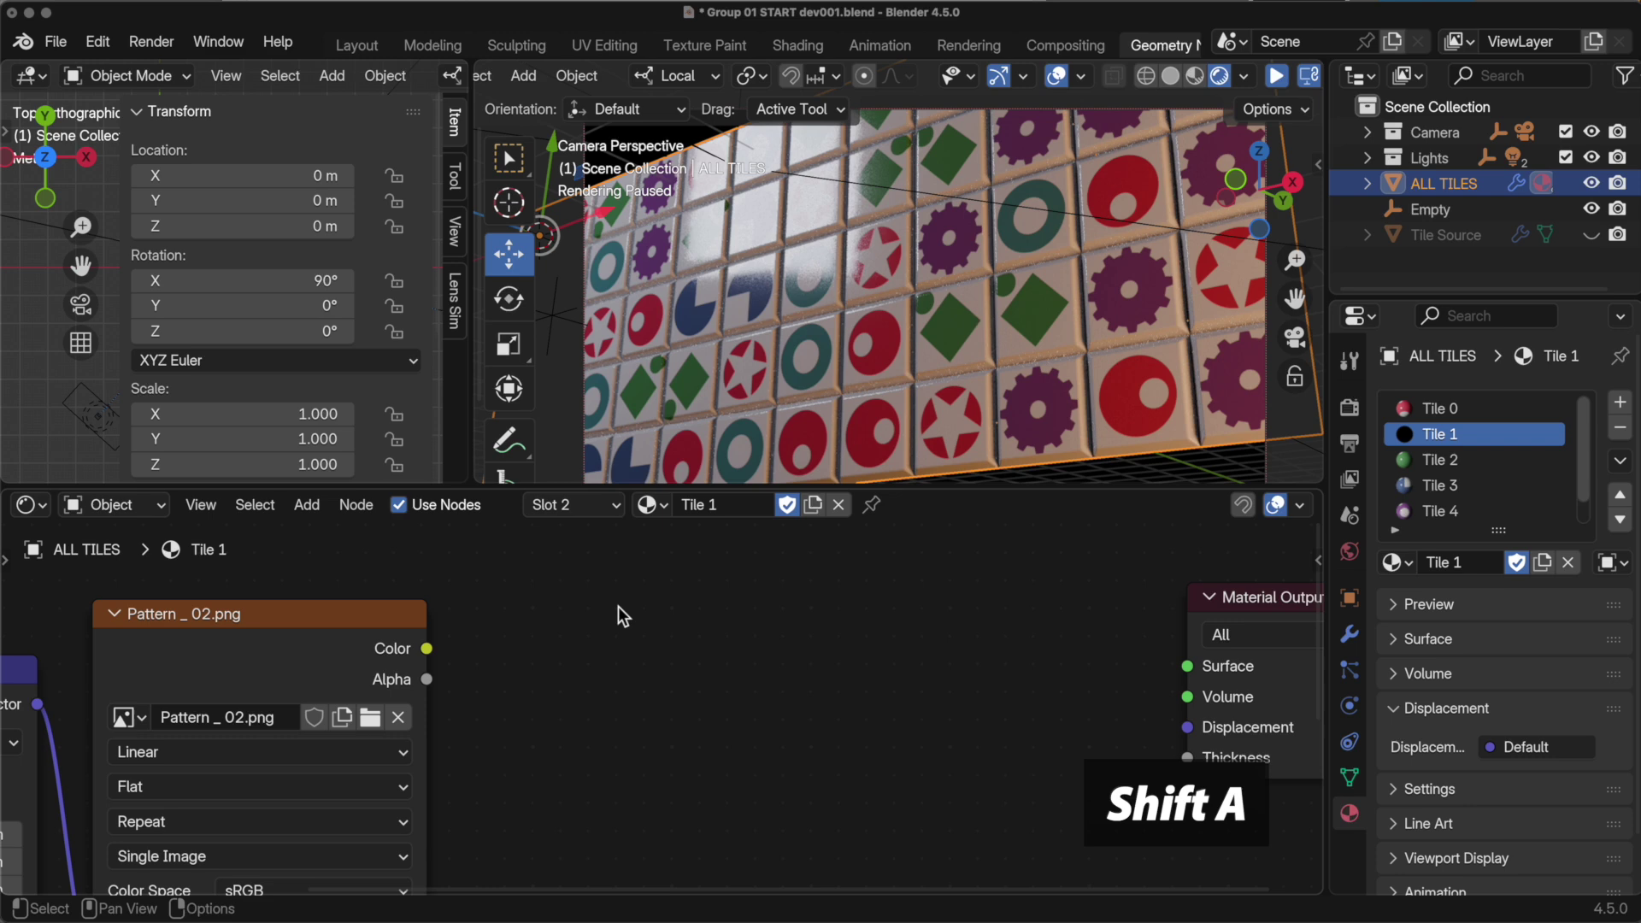
mouse_move(607, 868)
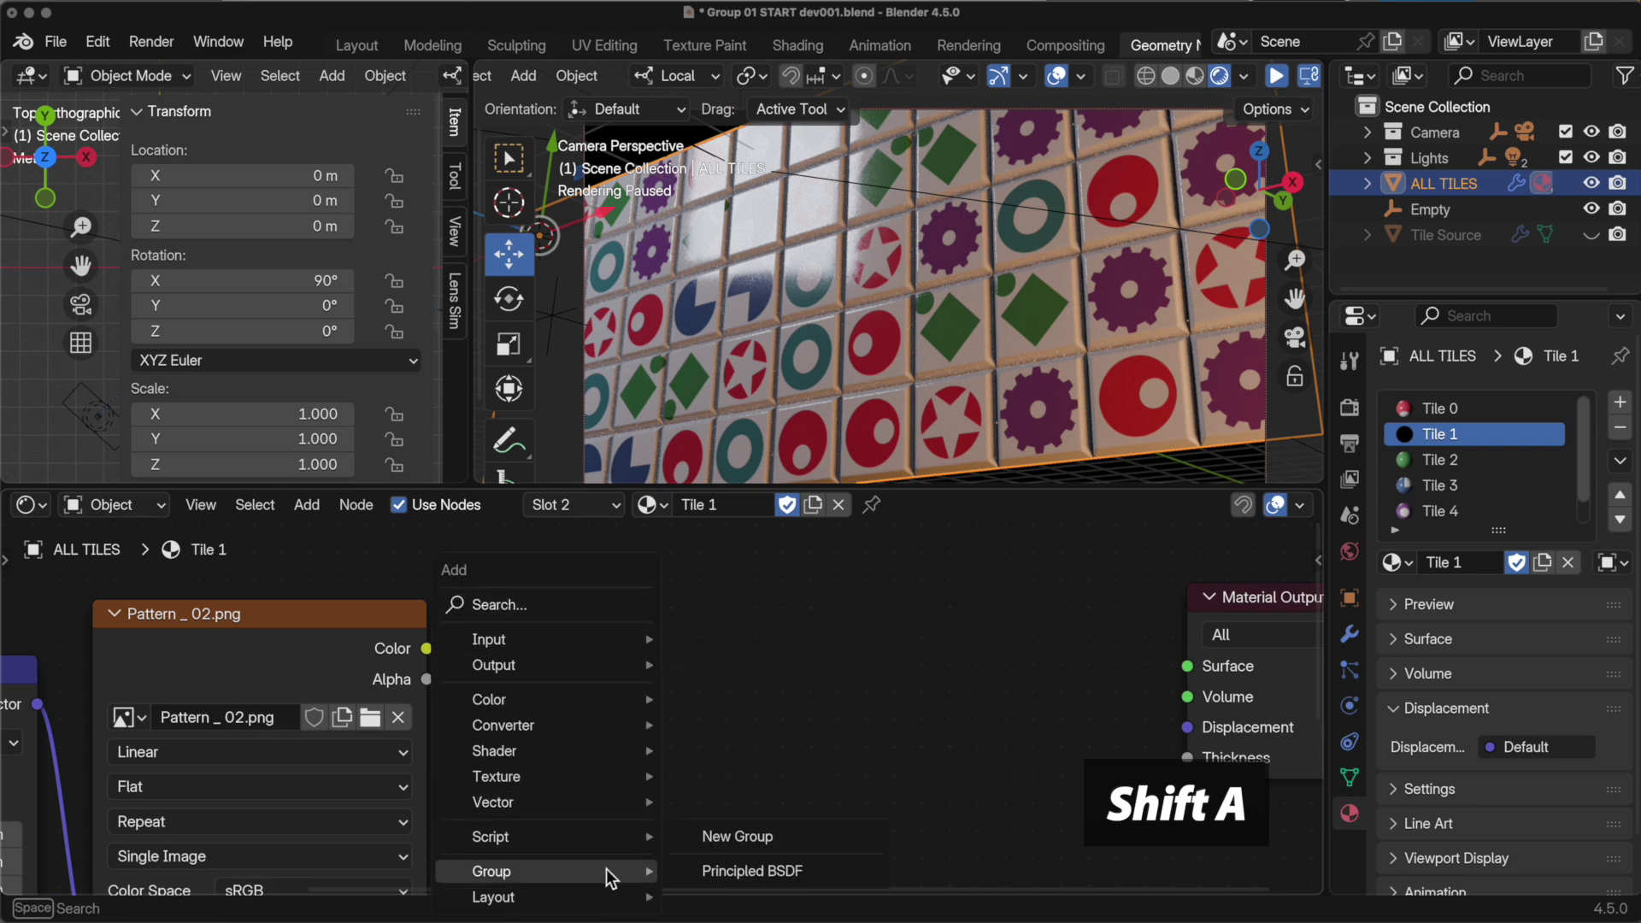
left_click(729, 872)
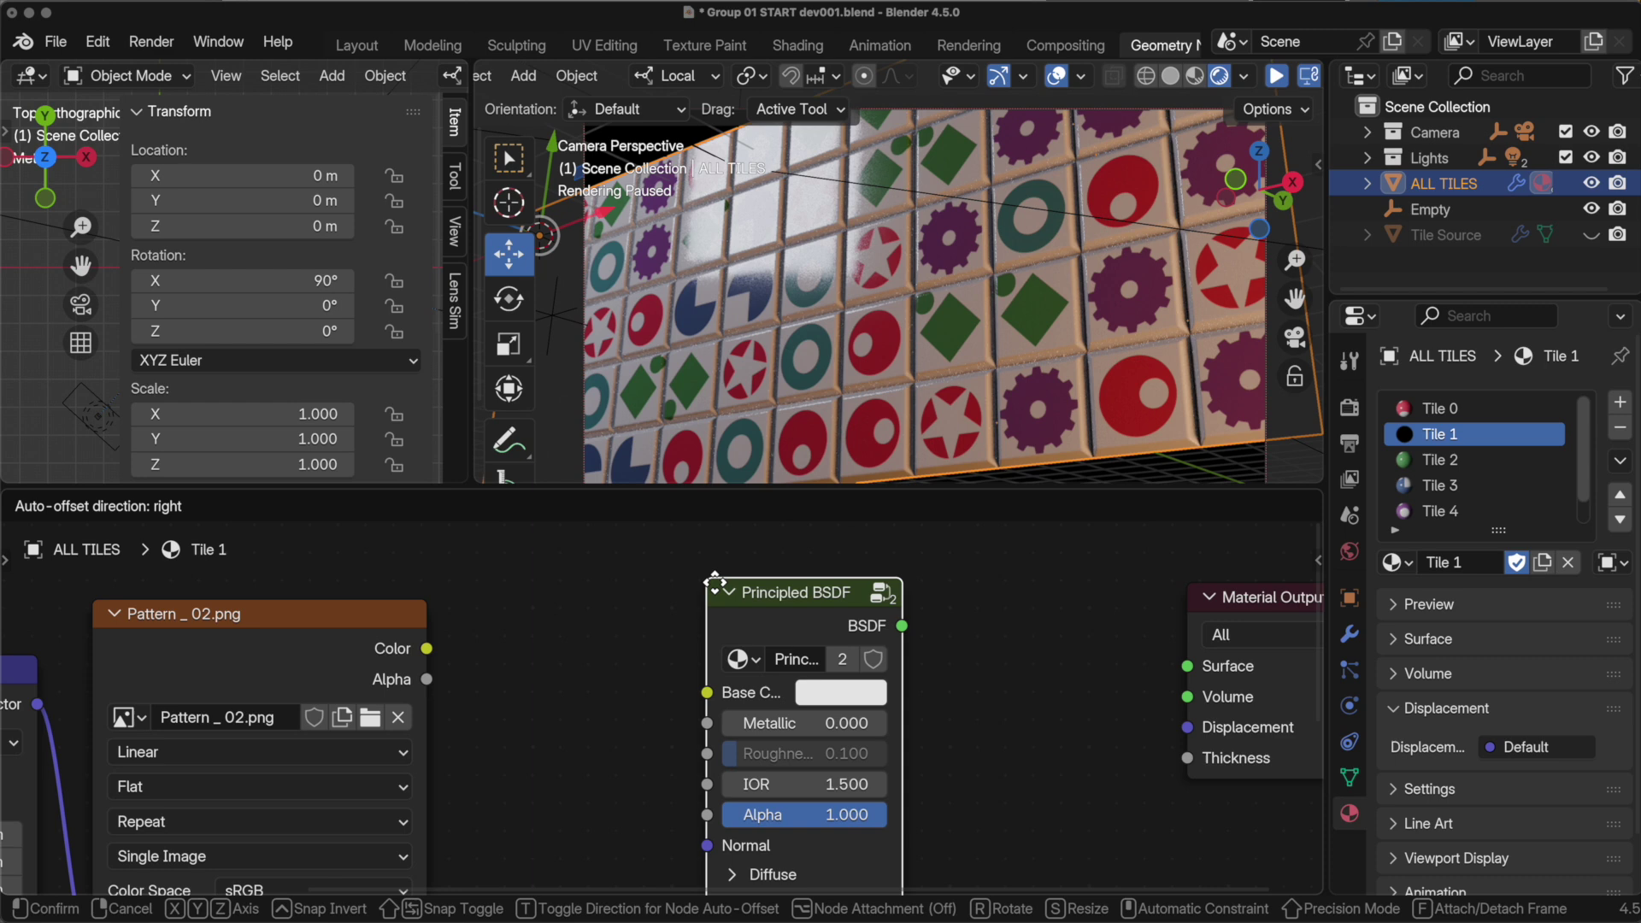
left_click(716, 581)
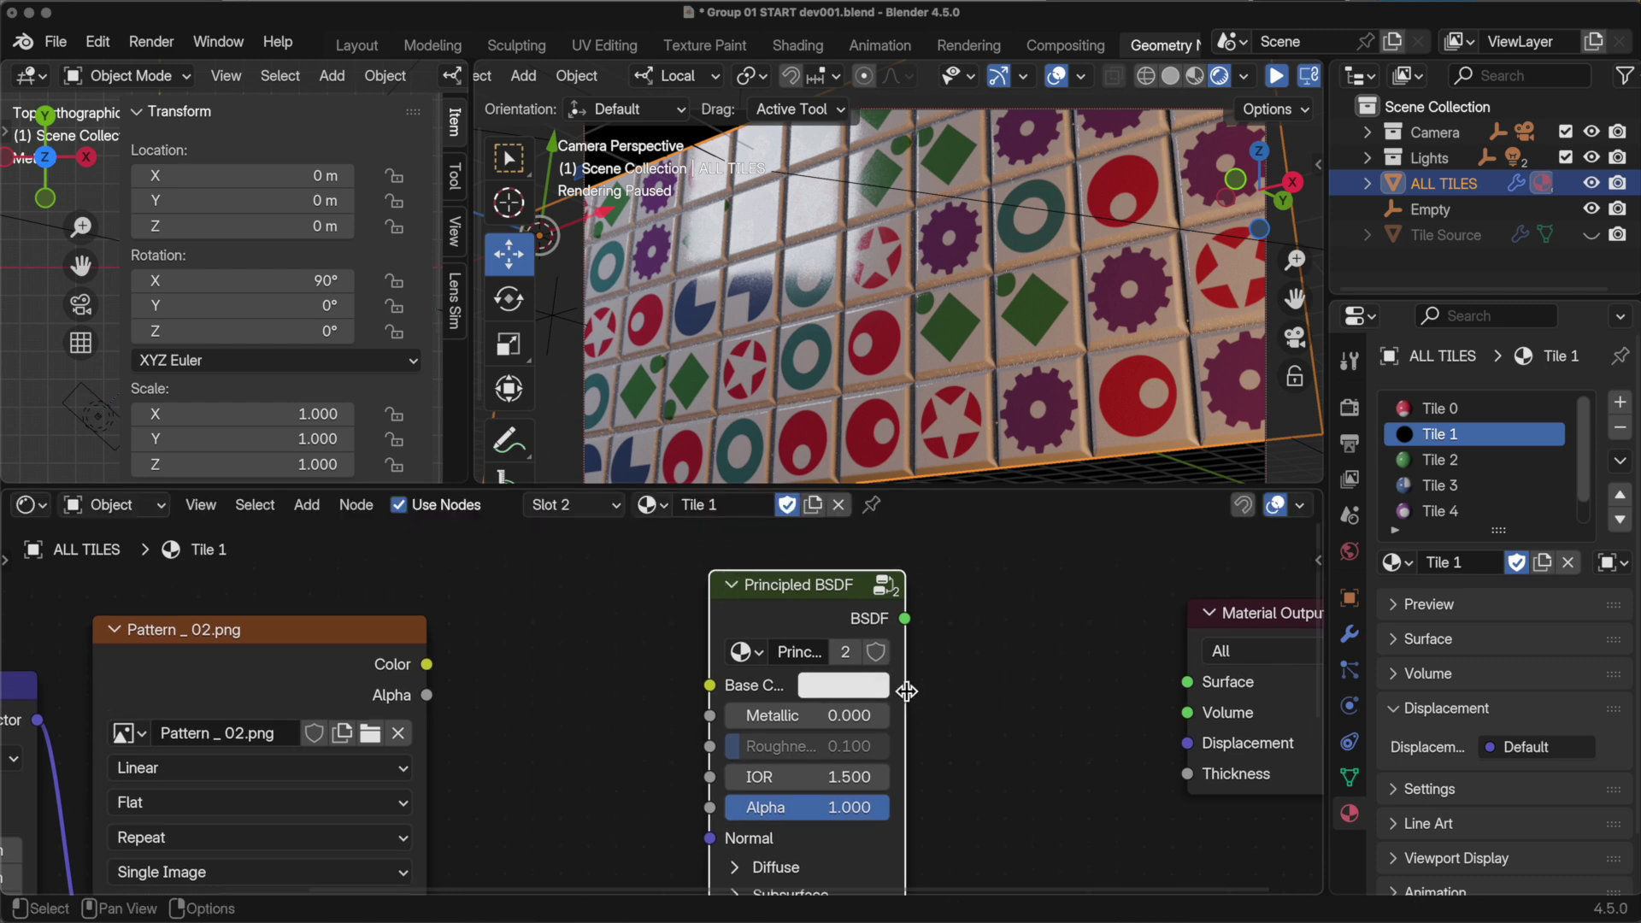
- Widen the group node and wire Pattern Color to Base Color and BSDF to Material Output Surface
left_click_drag(908, 688, 948, 691)
left_click(1008, 691)
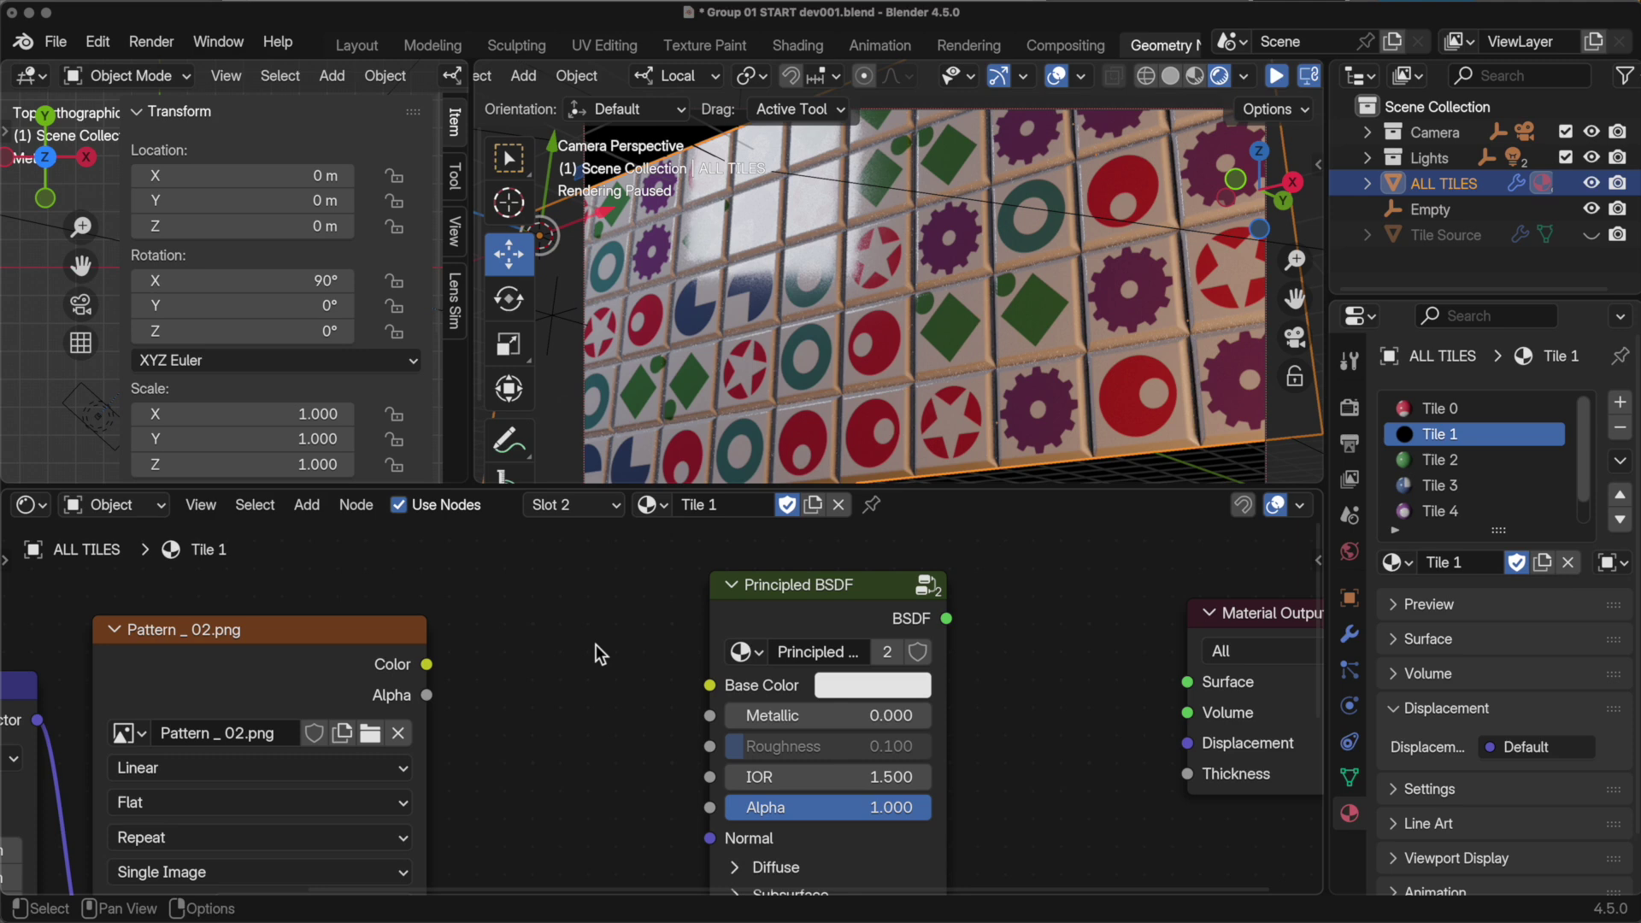
left_click_drag(426, 664, 710, 684)
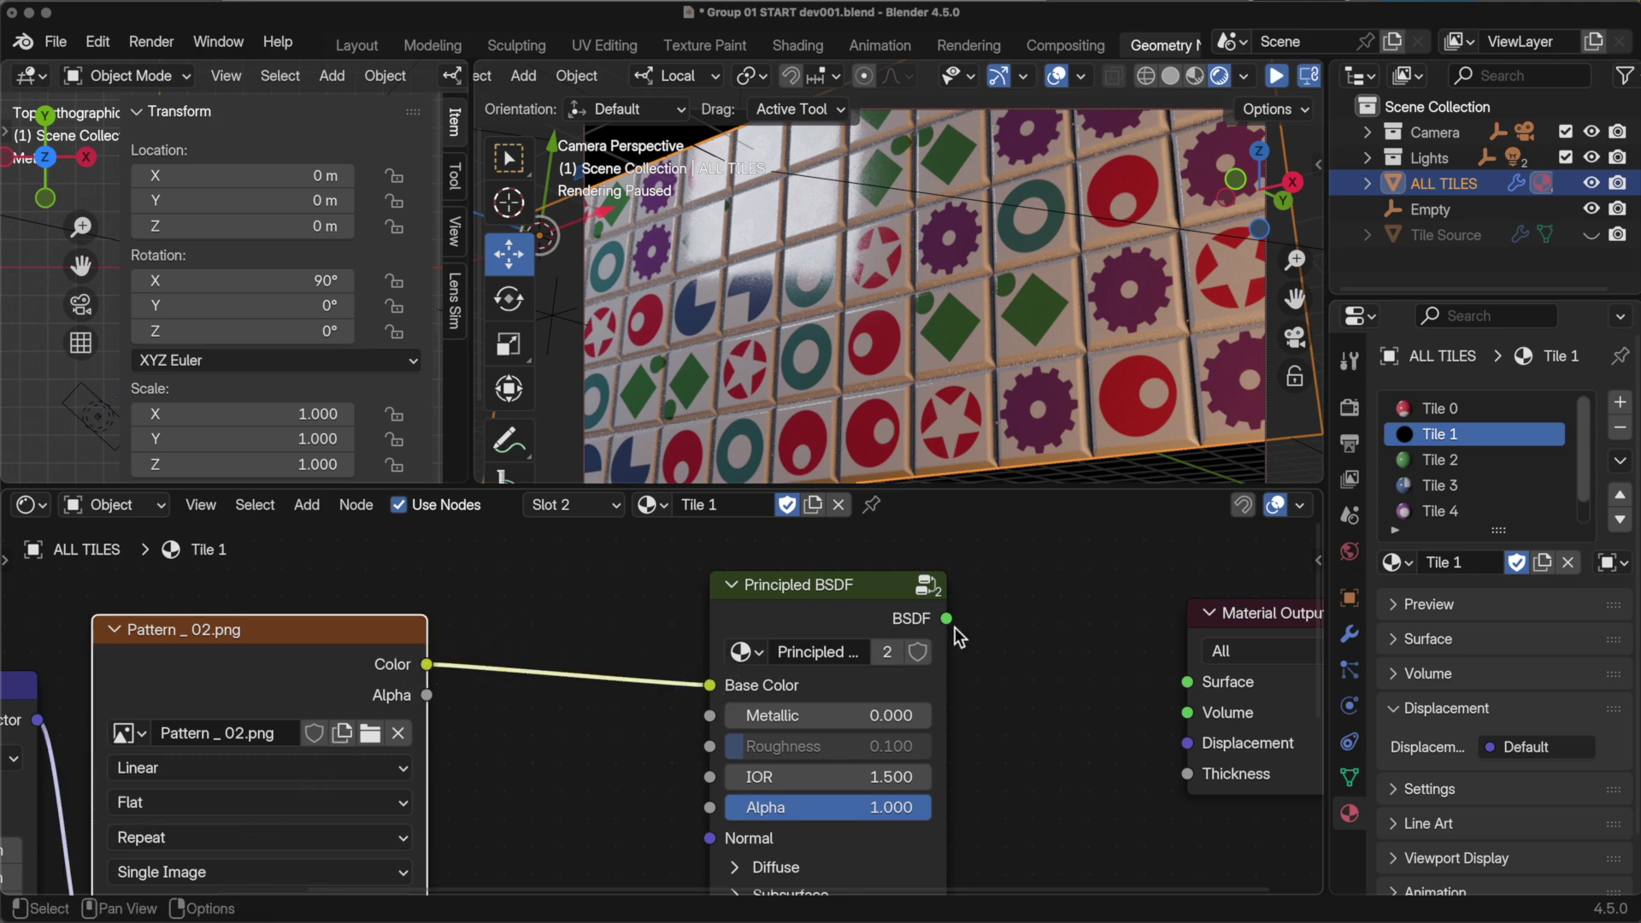
left_click_drag(946, 618, 1187, 681)
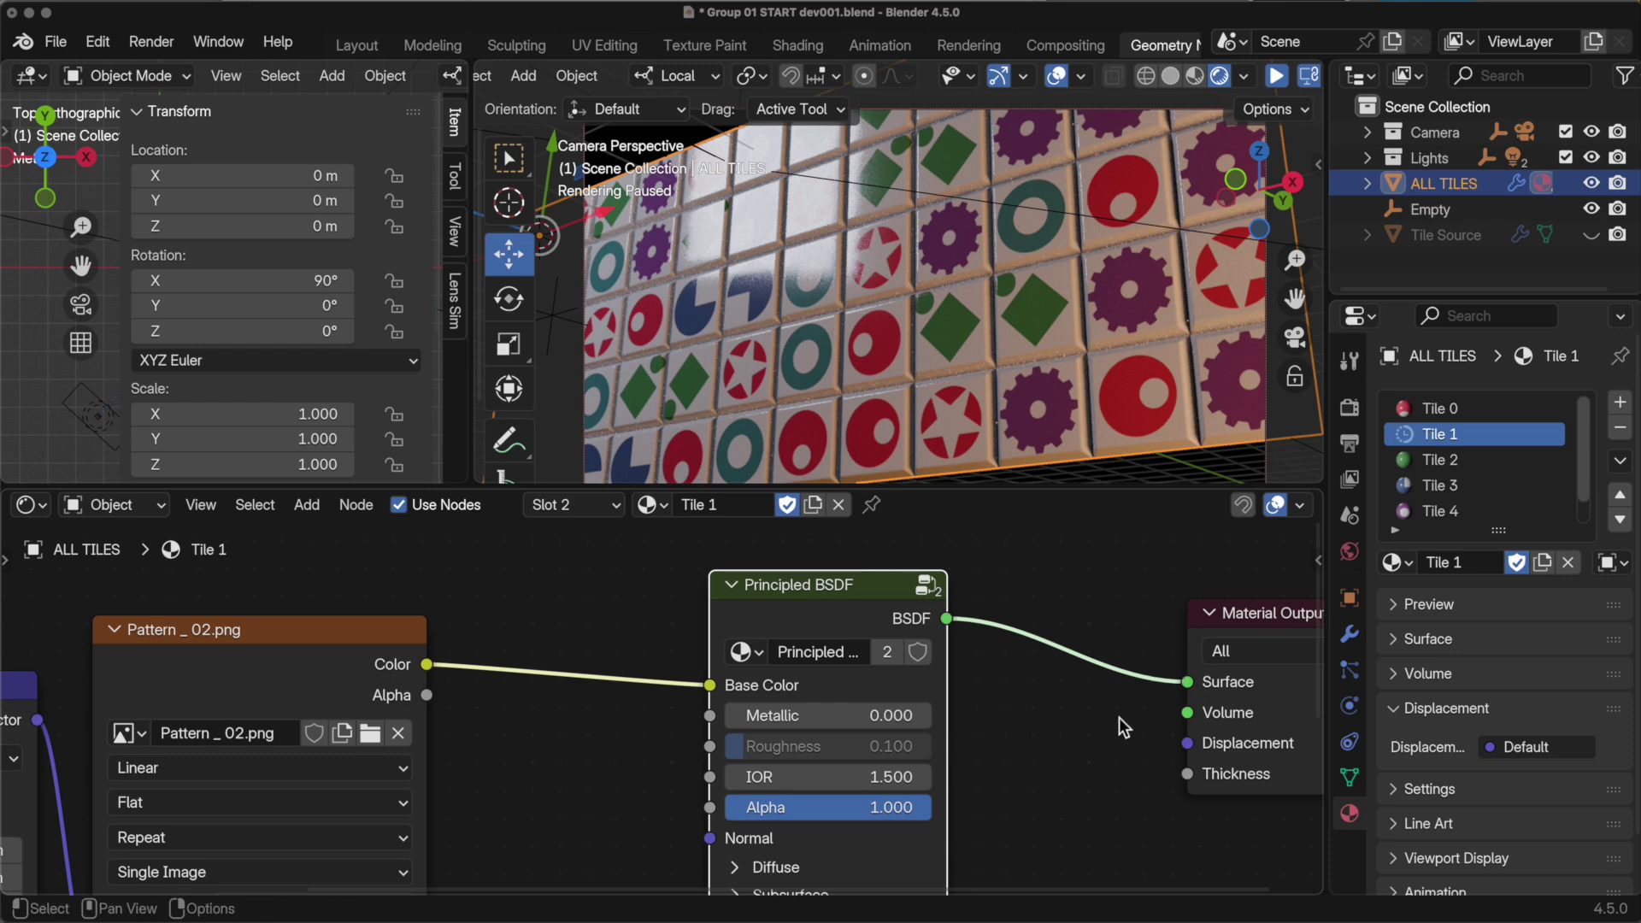
- Swap Tile 2's Principled BSDF for the shared group, wiring its pattern Color to Base Color and BSDF to Surface
left_click(1421, 458)
left_click(938, 547)
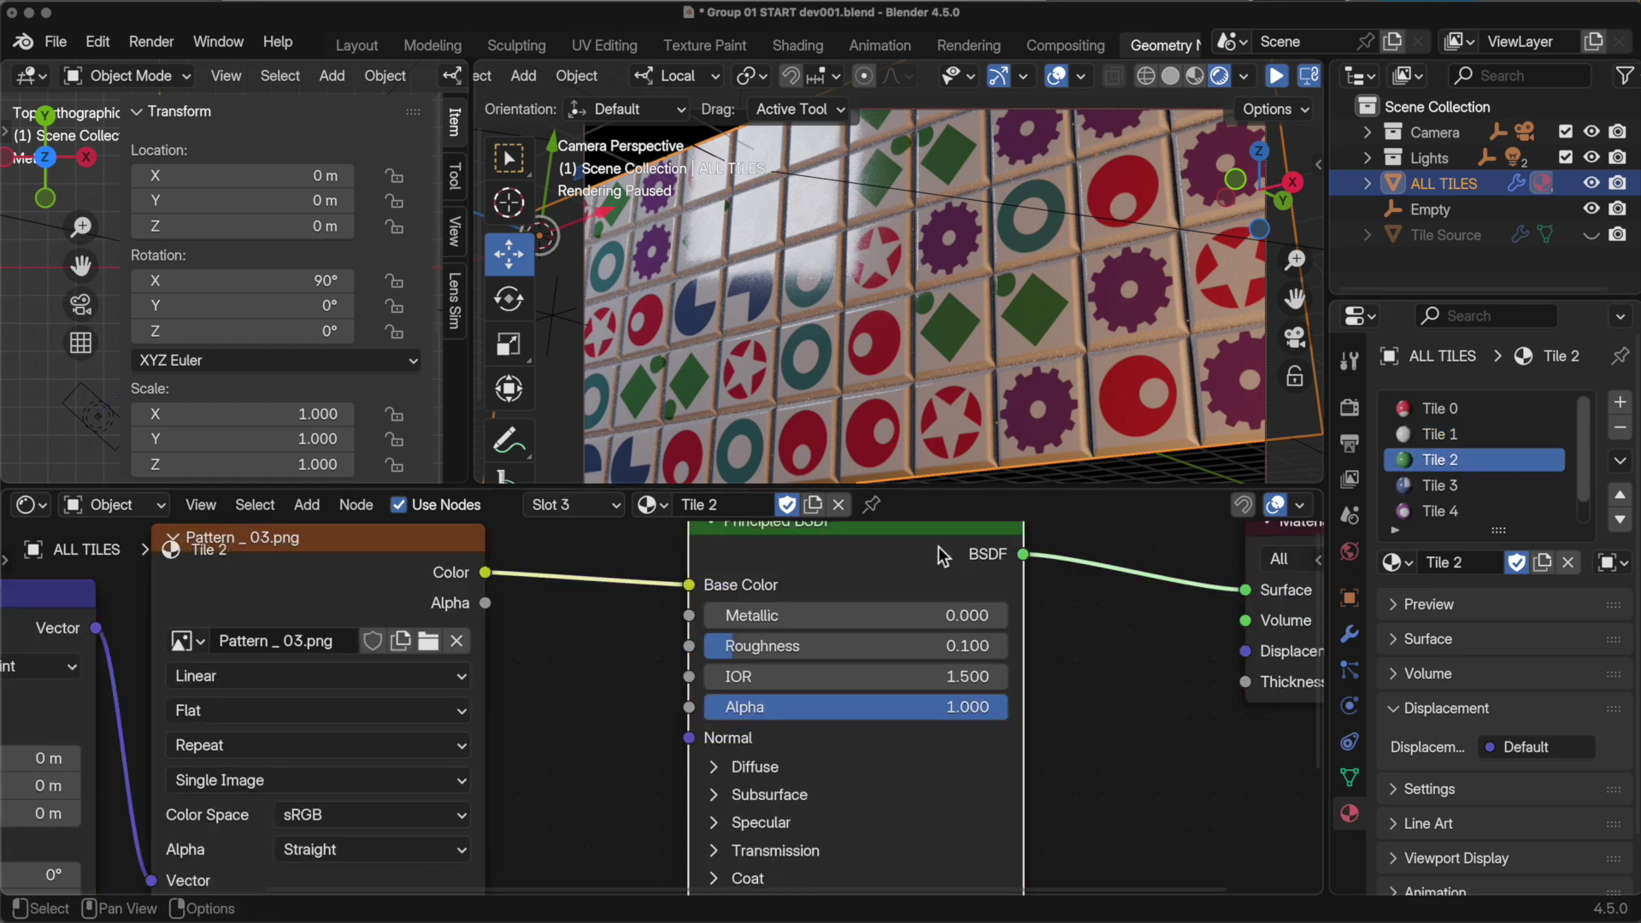
key("x")
scroll(829, 591, "up", 1)
key("shift+a")
mouse_move(730, 619)
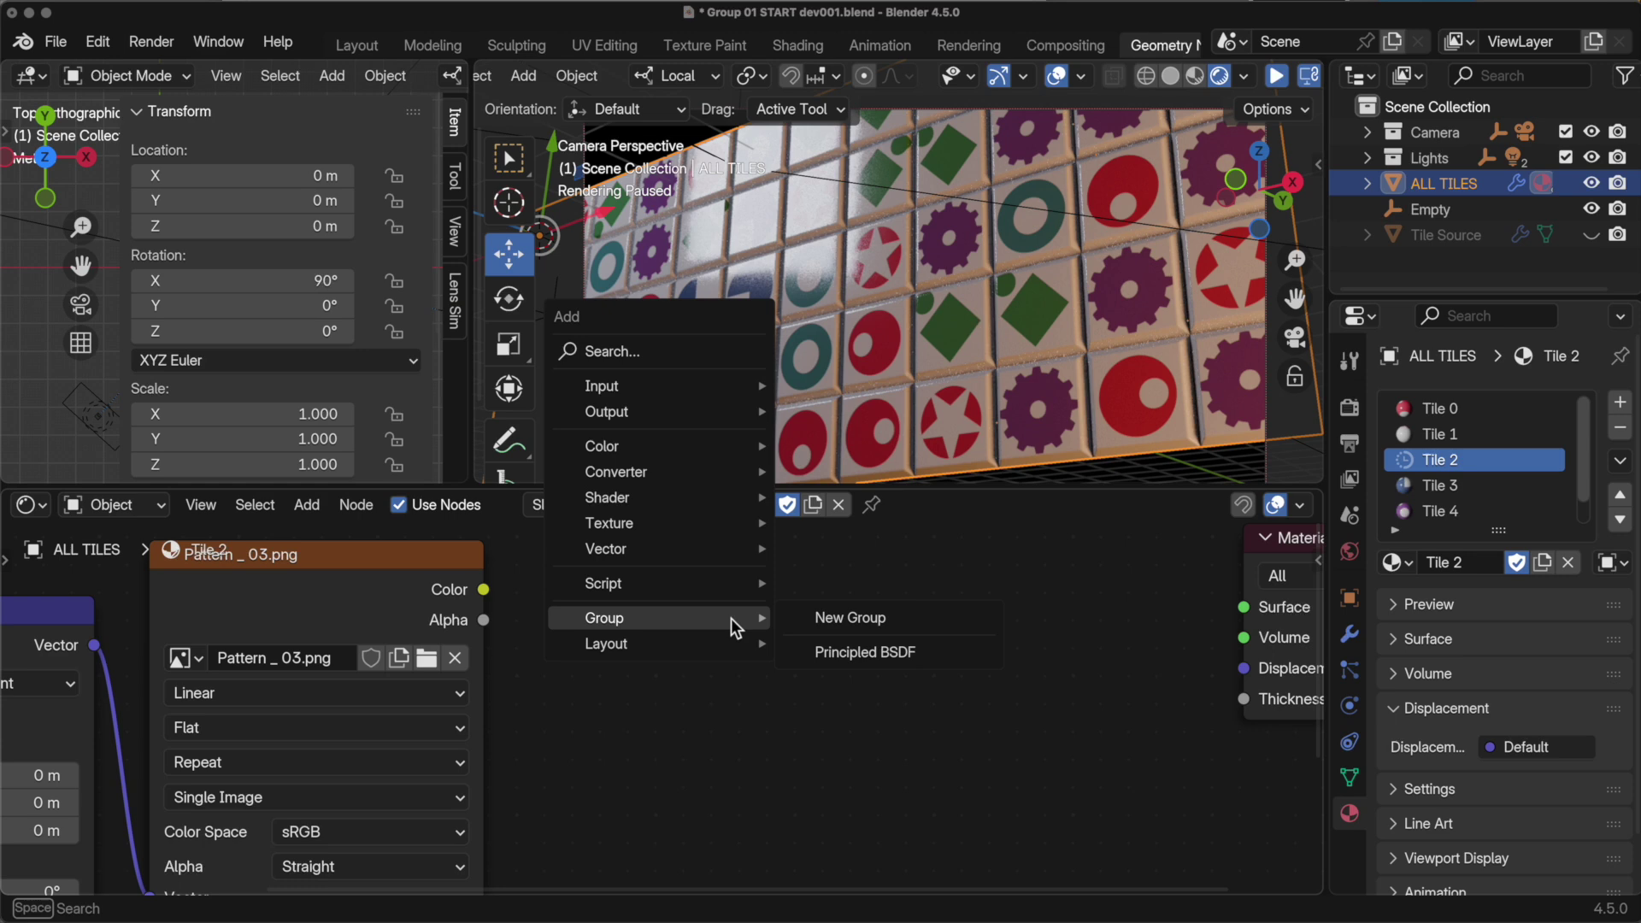
left_click(824, 651)
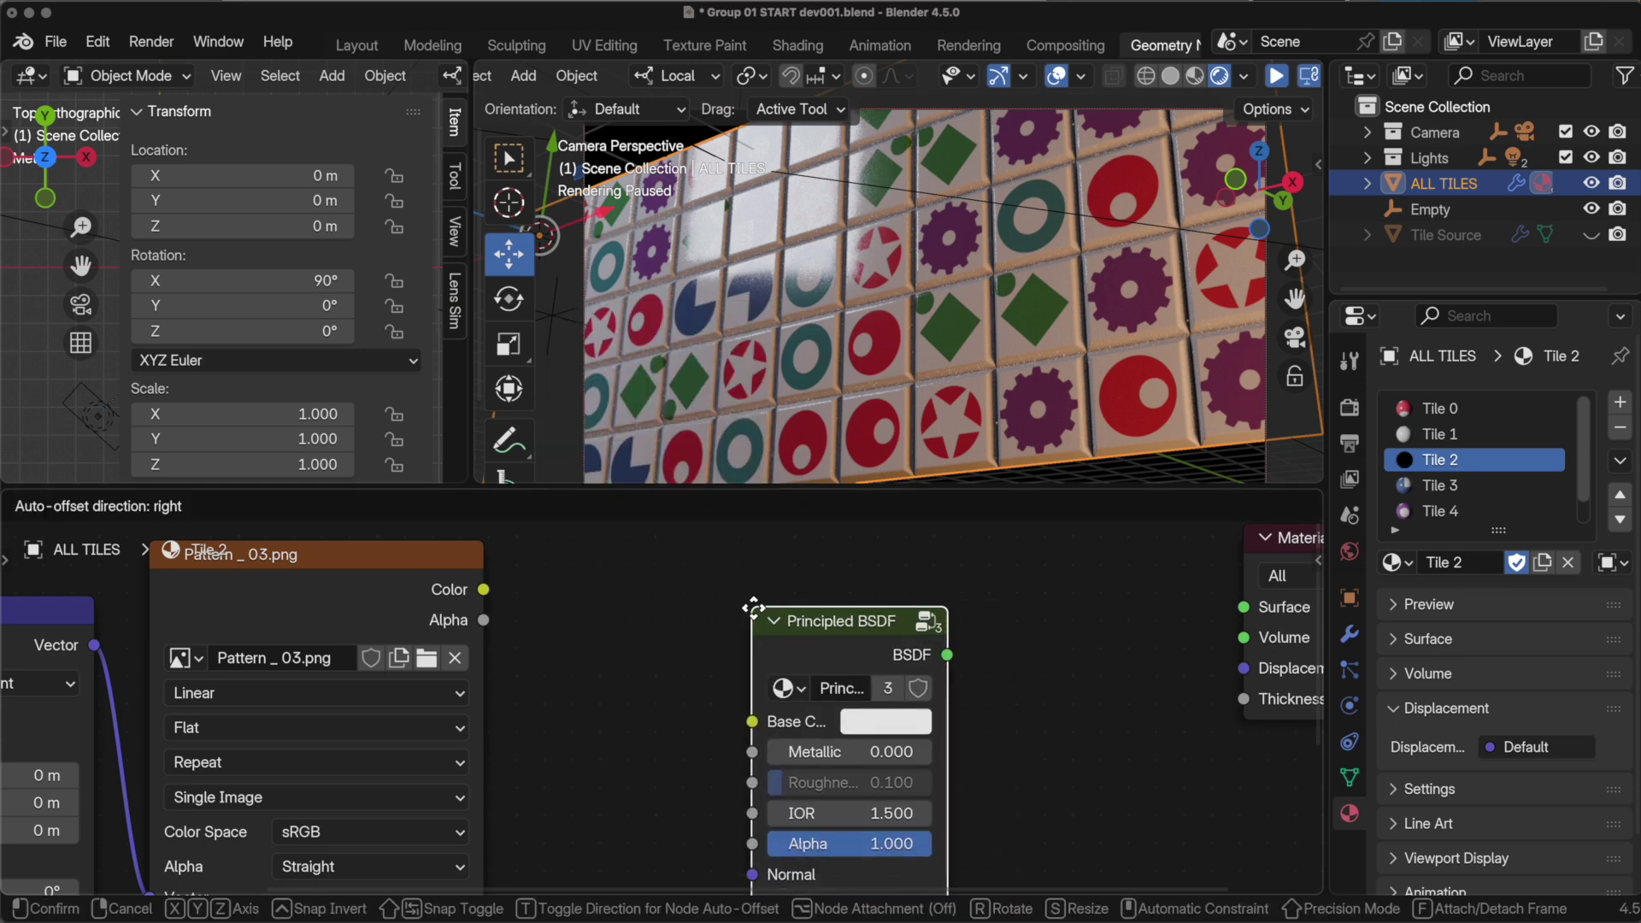
left_click(750, 608)
left_click_drag(483, 659, 732, 665)
left_click_drag(927, 599, 1244, 678)
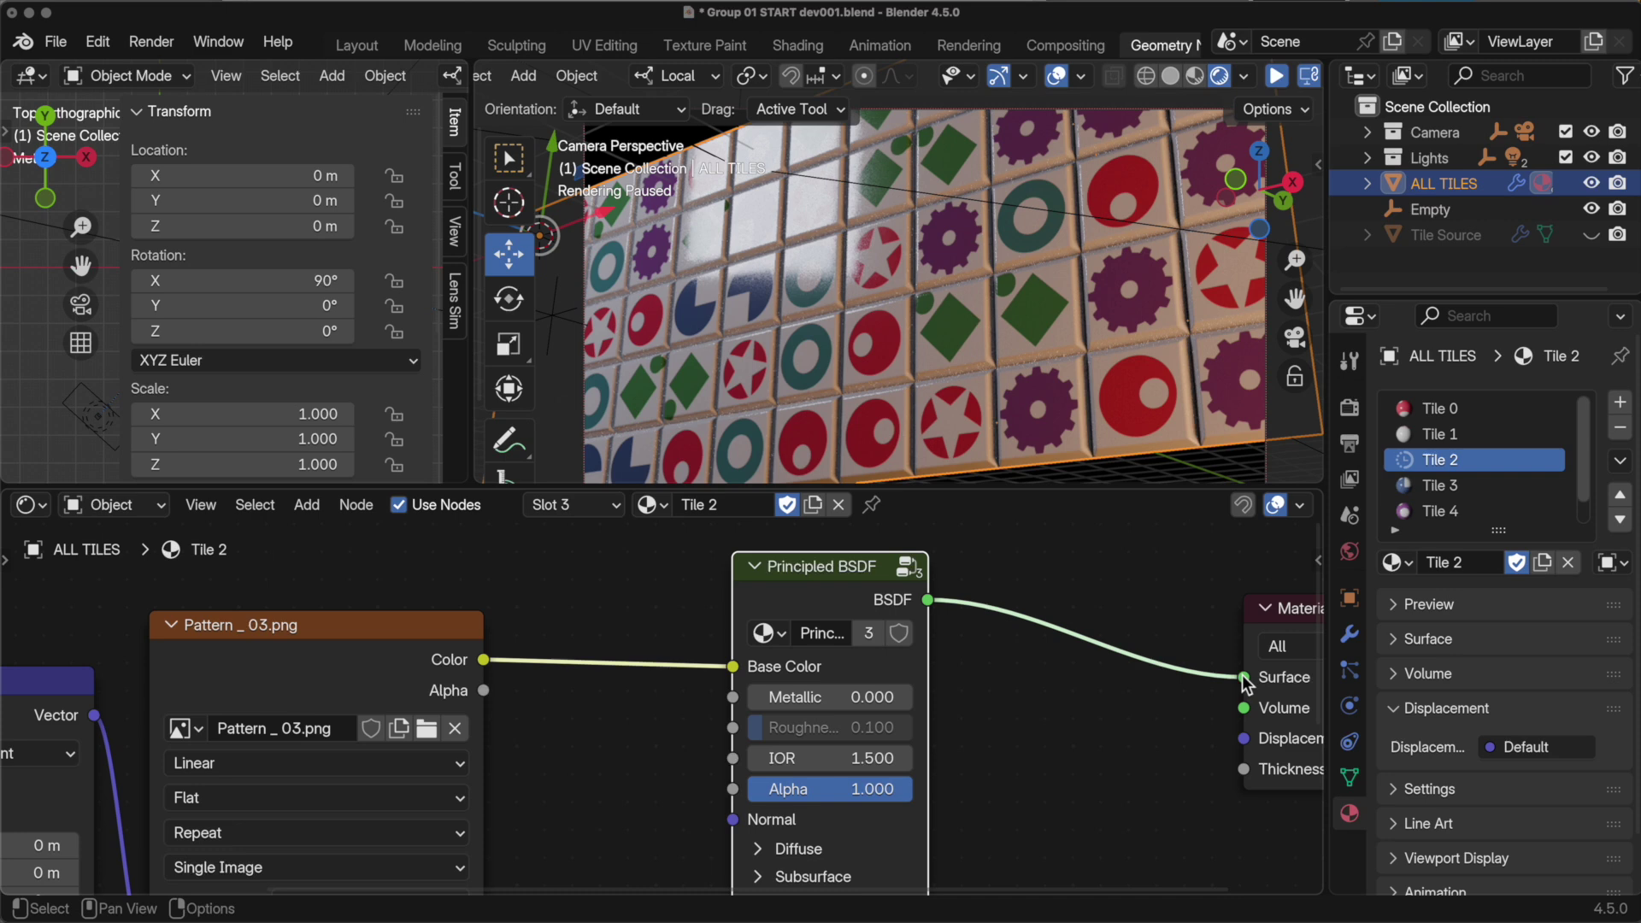
- Remove Tile 3's old Principled BSDF and connect Tile 5's grouped BSDF output to Surface
left_click(1463, 485)
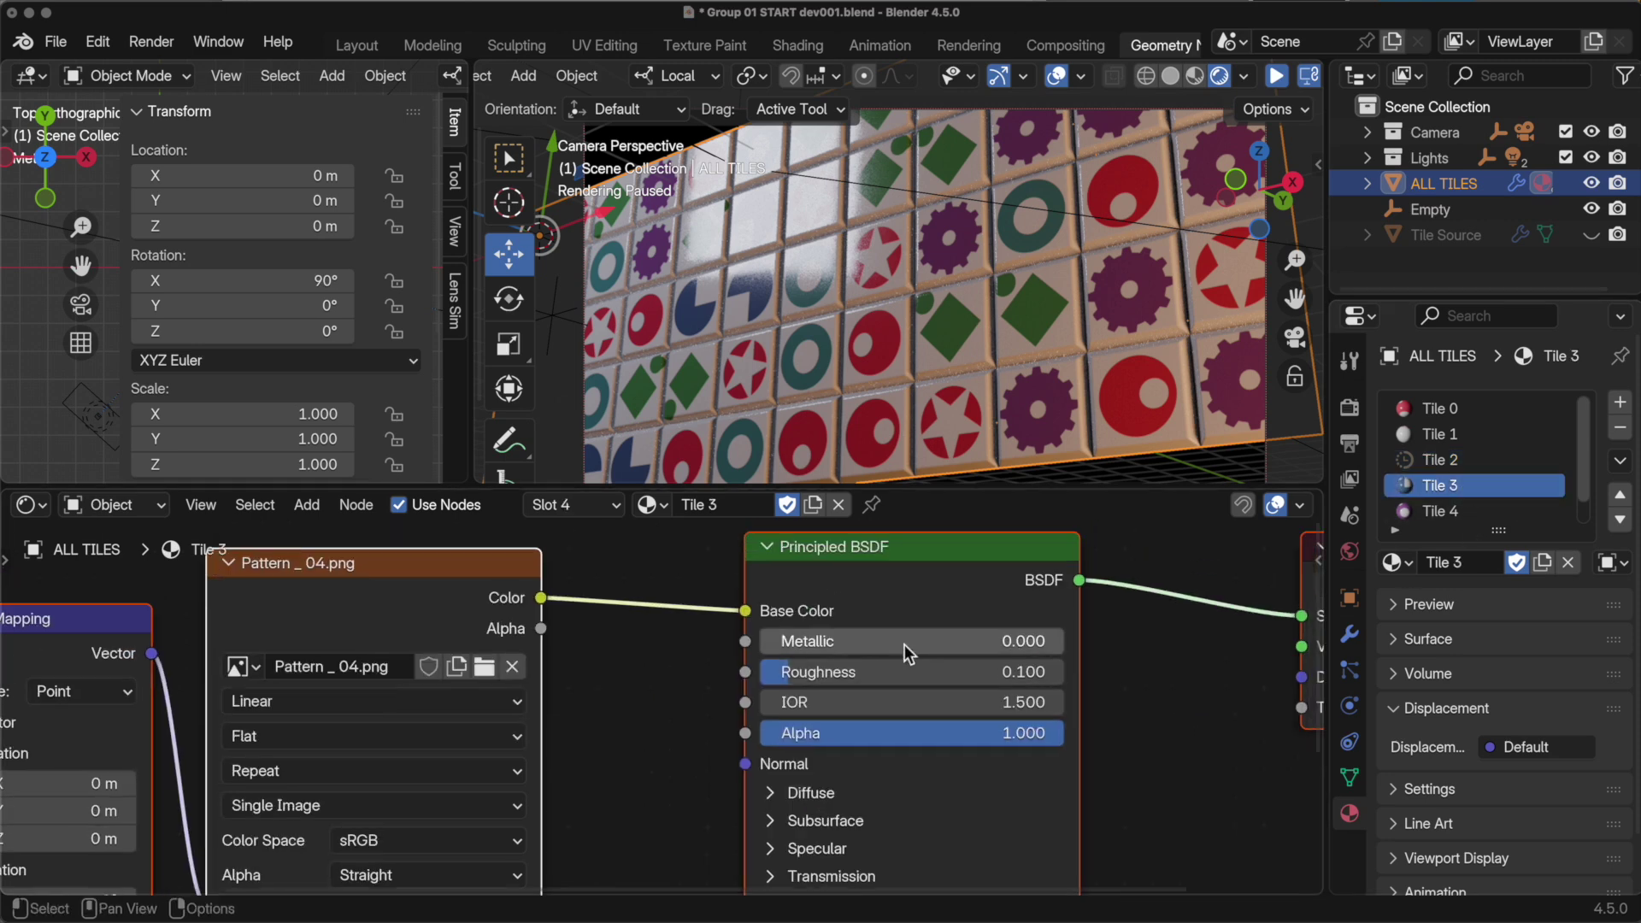
left_click(853, 621)
key("x")
key("shift+a")
key("Escape")
key("ctrl+z")
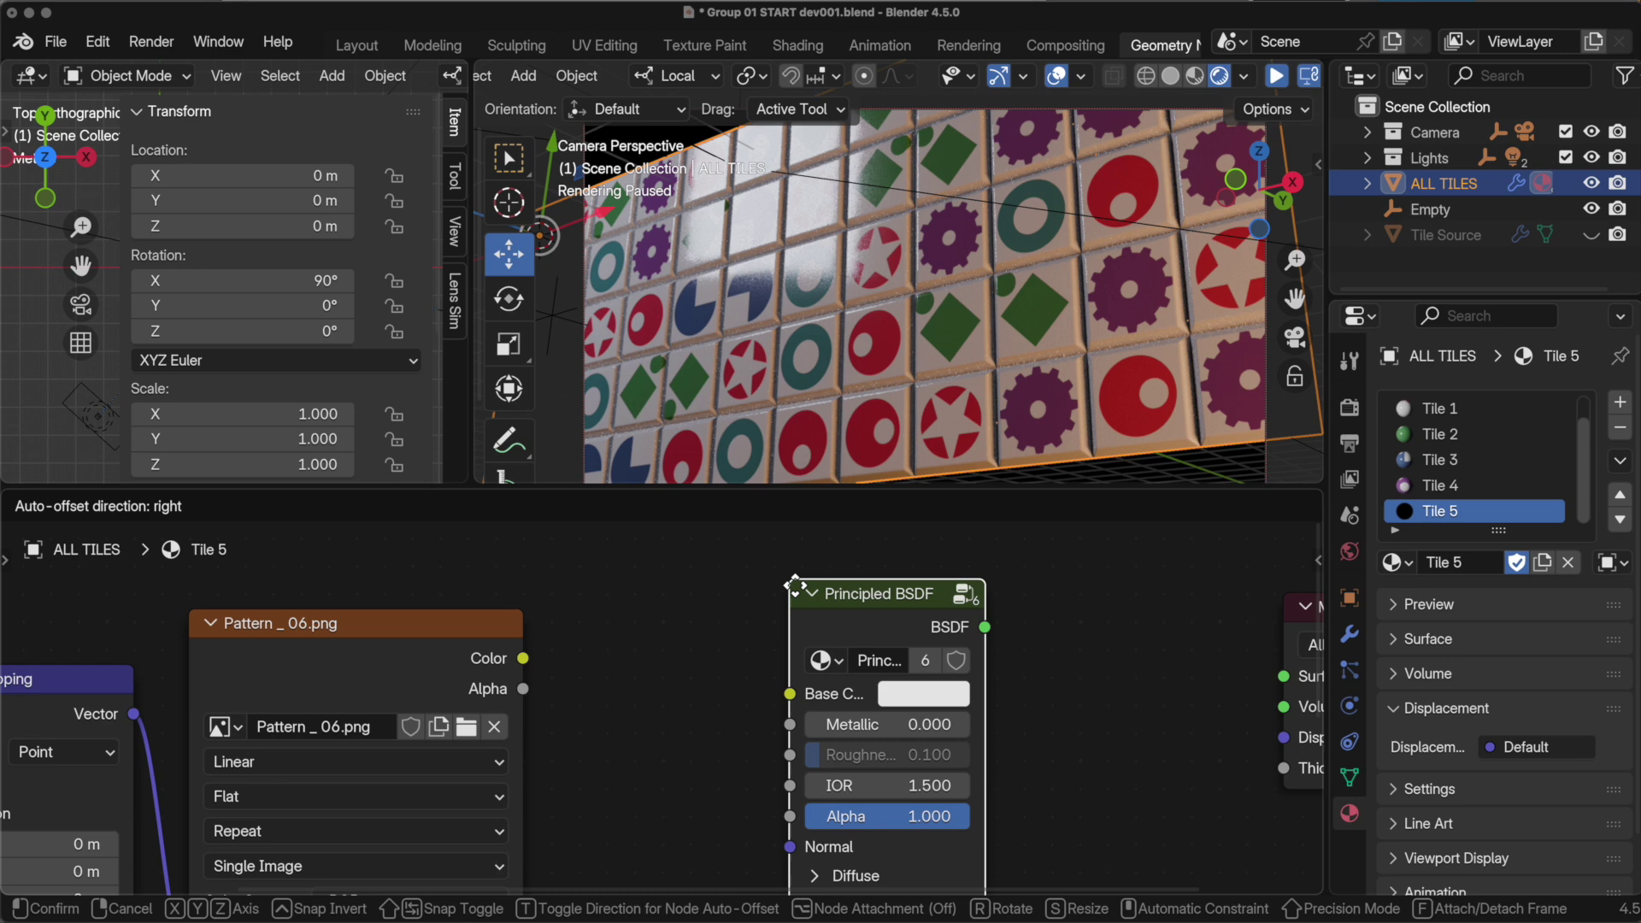
left_click_drag(983, 625, 1281, 677)
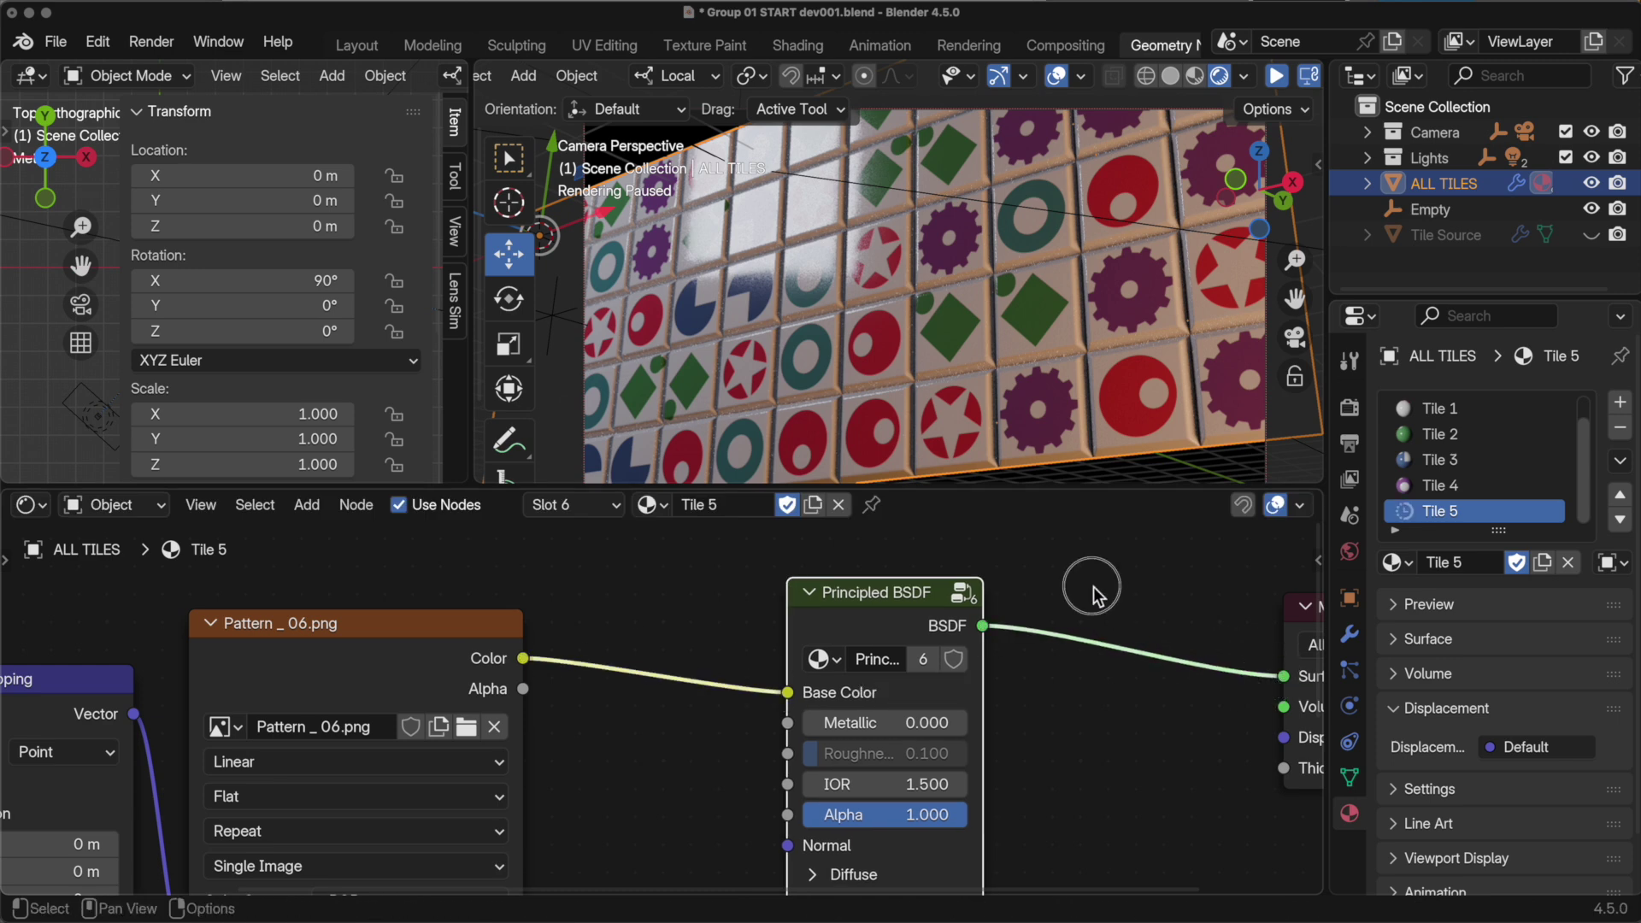
- Inside the shared group, drag Roughness from 0.100 up to 0.208 and resume the live render
left_click(864, 590)
key("Tab")
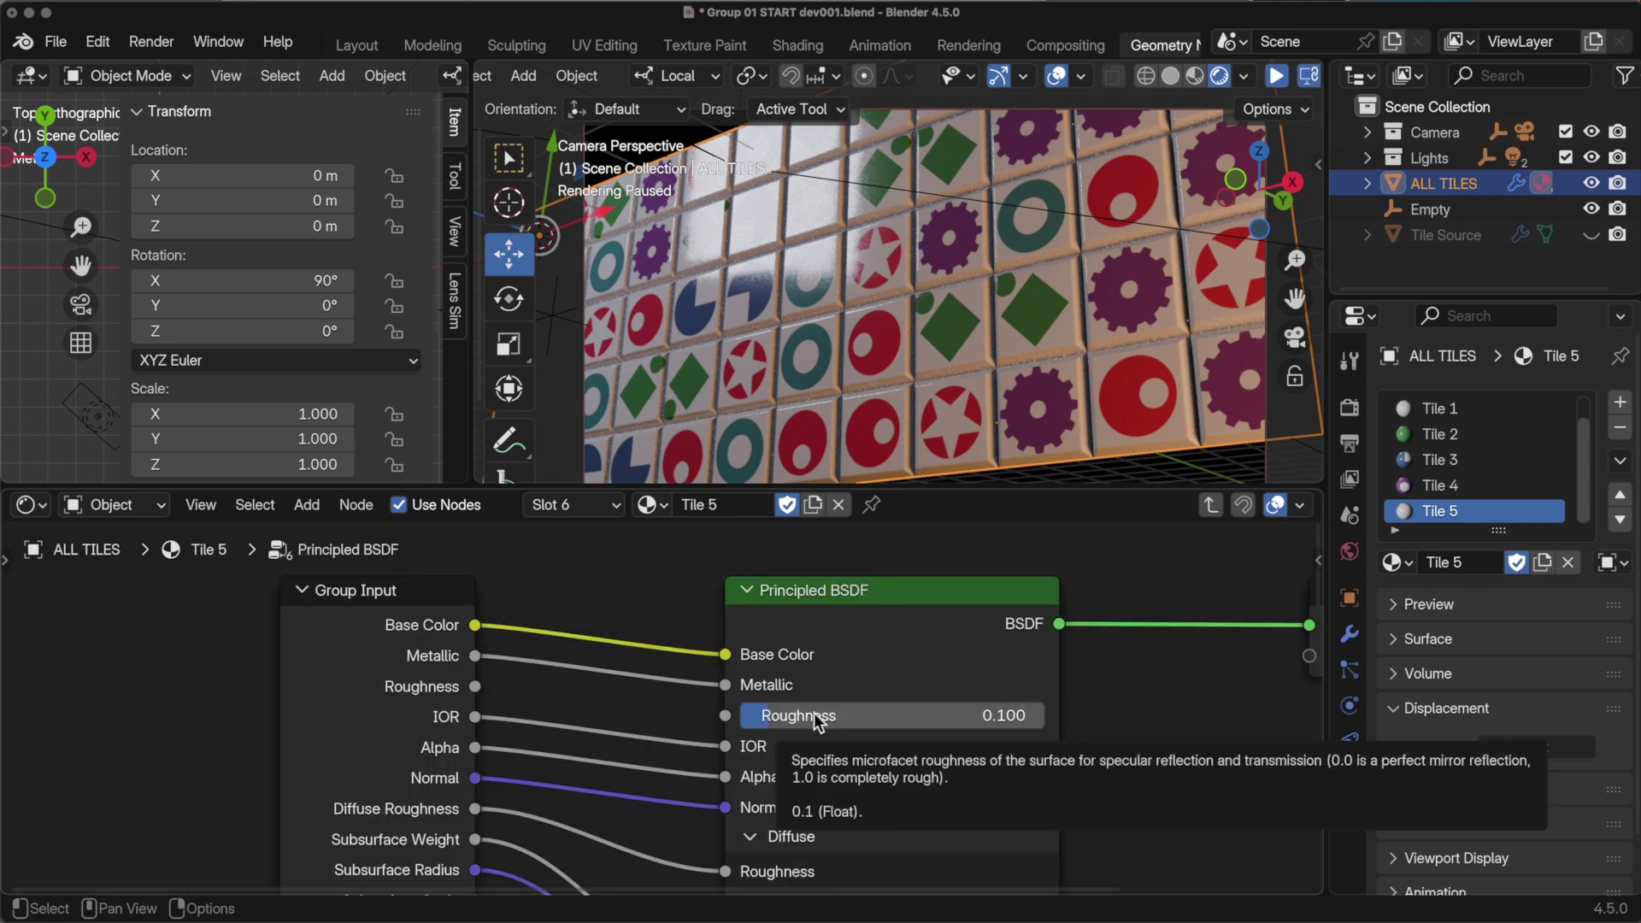
left_click_drag(811, 711, 839, 711)
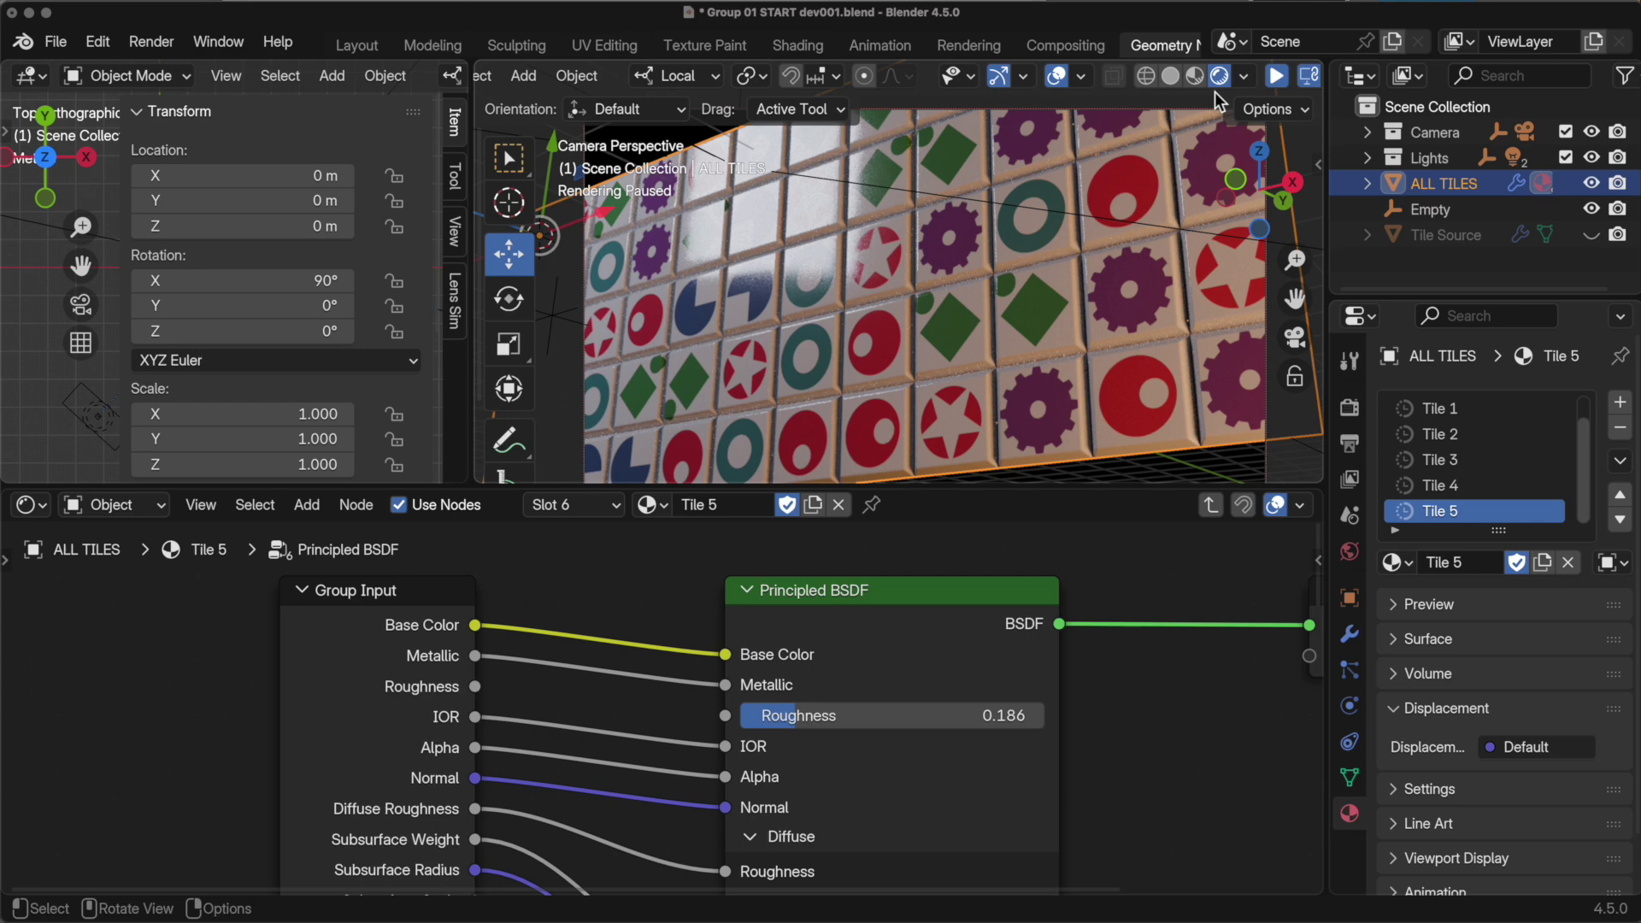
left_click(1275, 77)
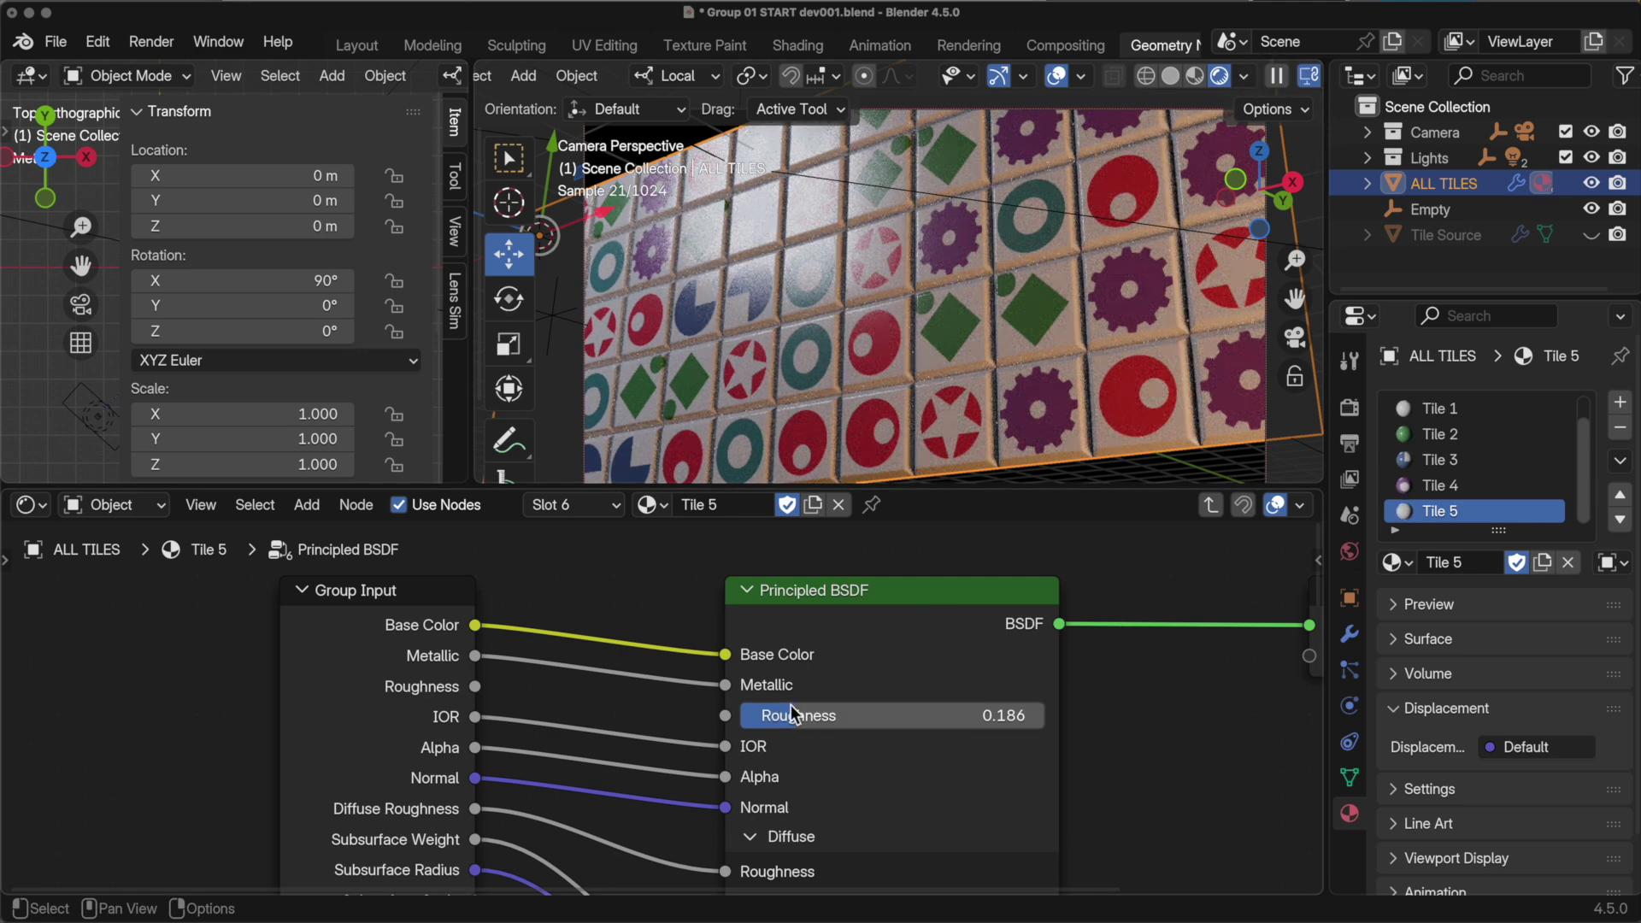
mouse_move(795, 714)
left_mouse_down()
mouse_move(953, 716)
mouse_move(800, 716)
left_mouse_up()
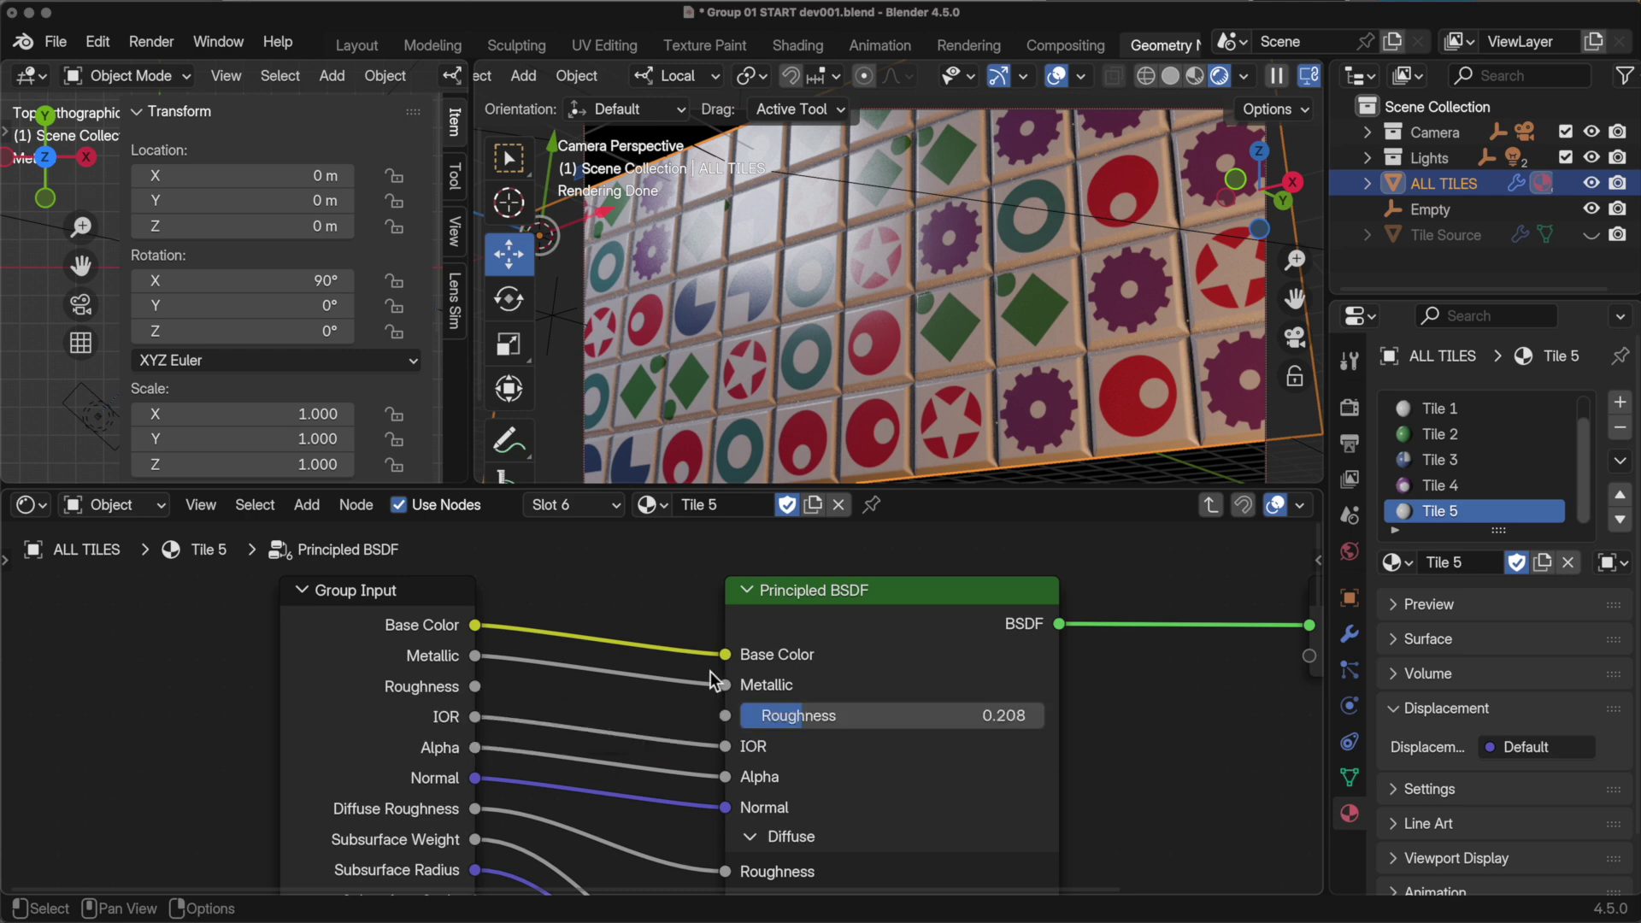
- Save the incremented dev002 copy, then unlink the group's IOR so it stays fixed at 1.500
key("Tab")
key("ctrl+alt+s")
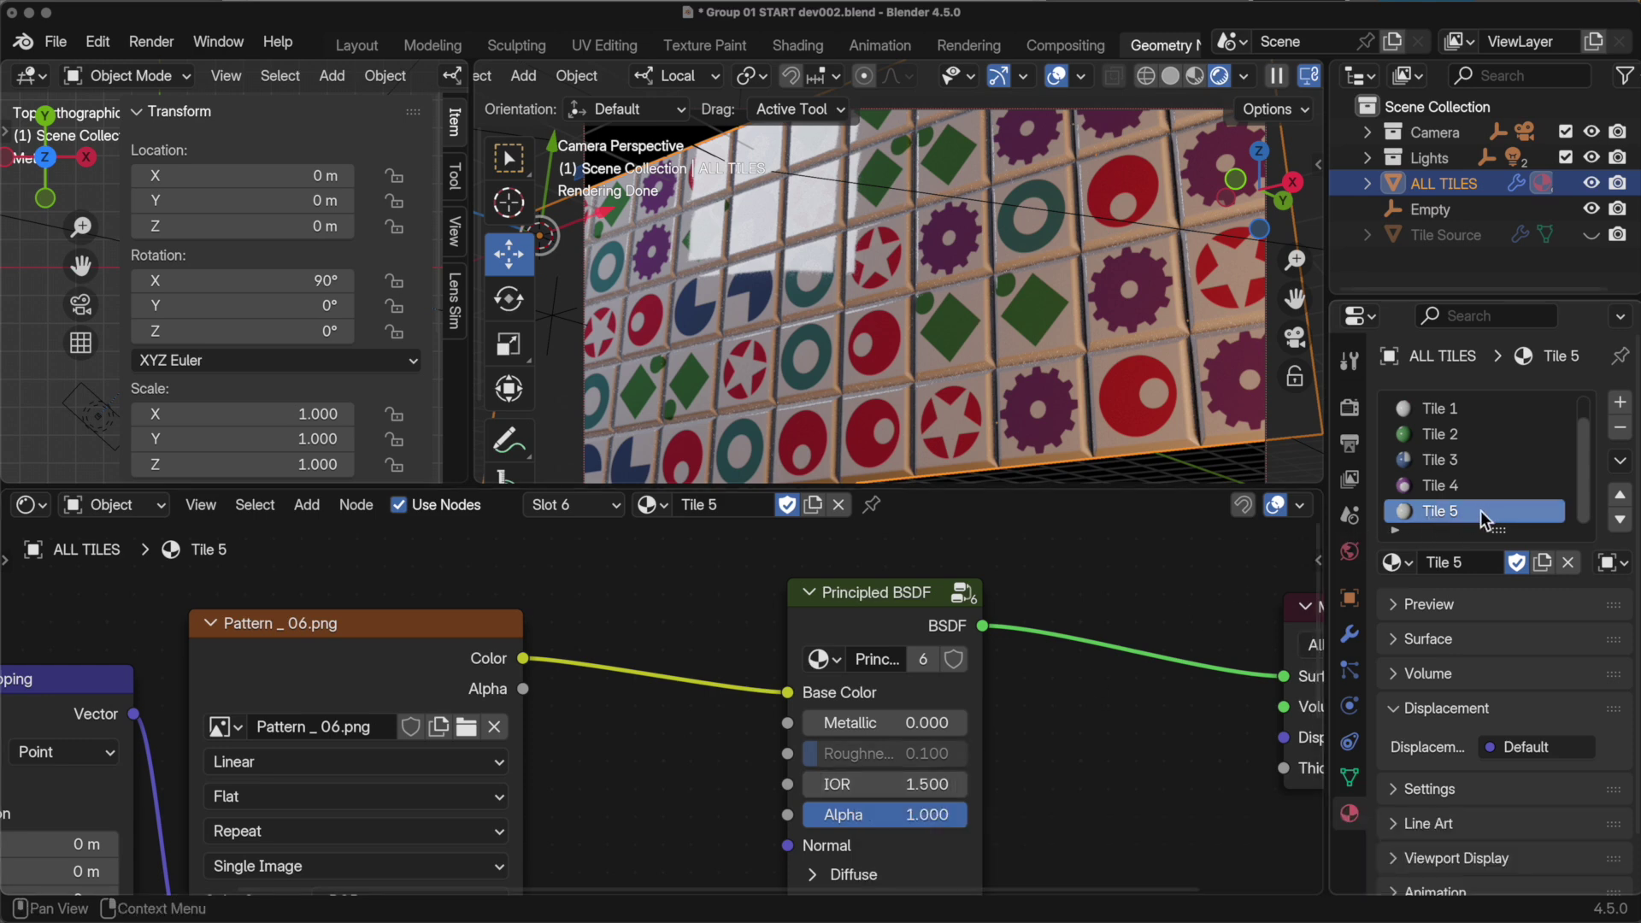
left_click(902, 594)
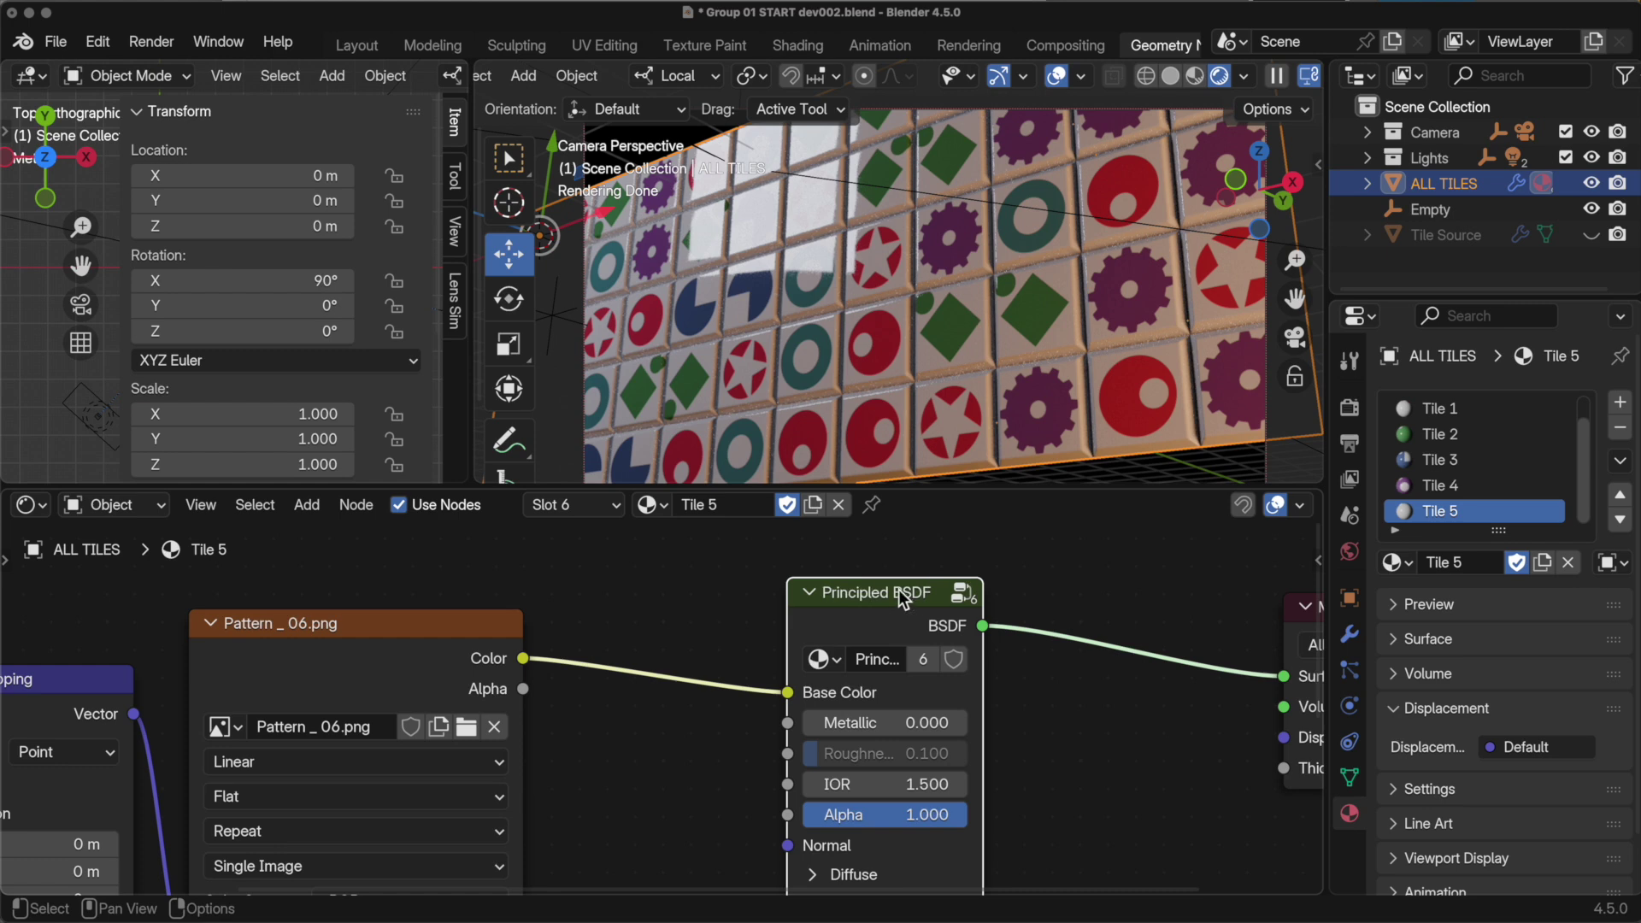
key("Tab")
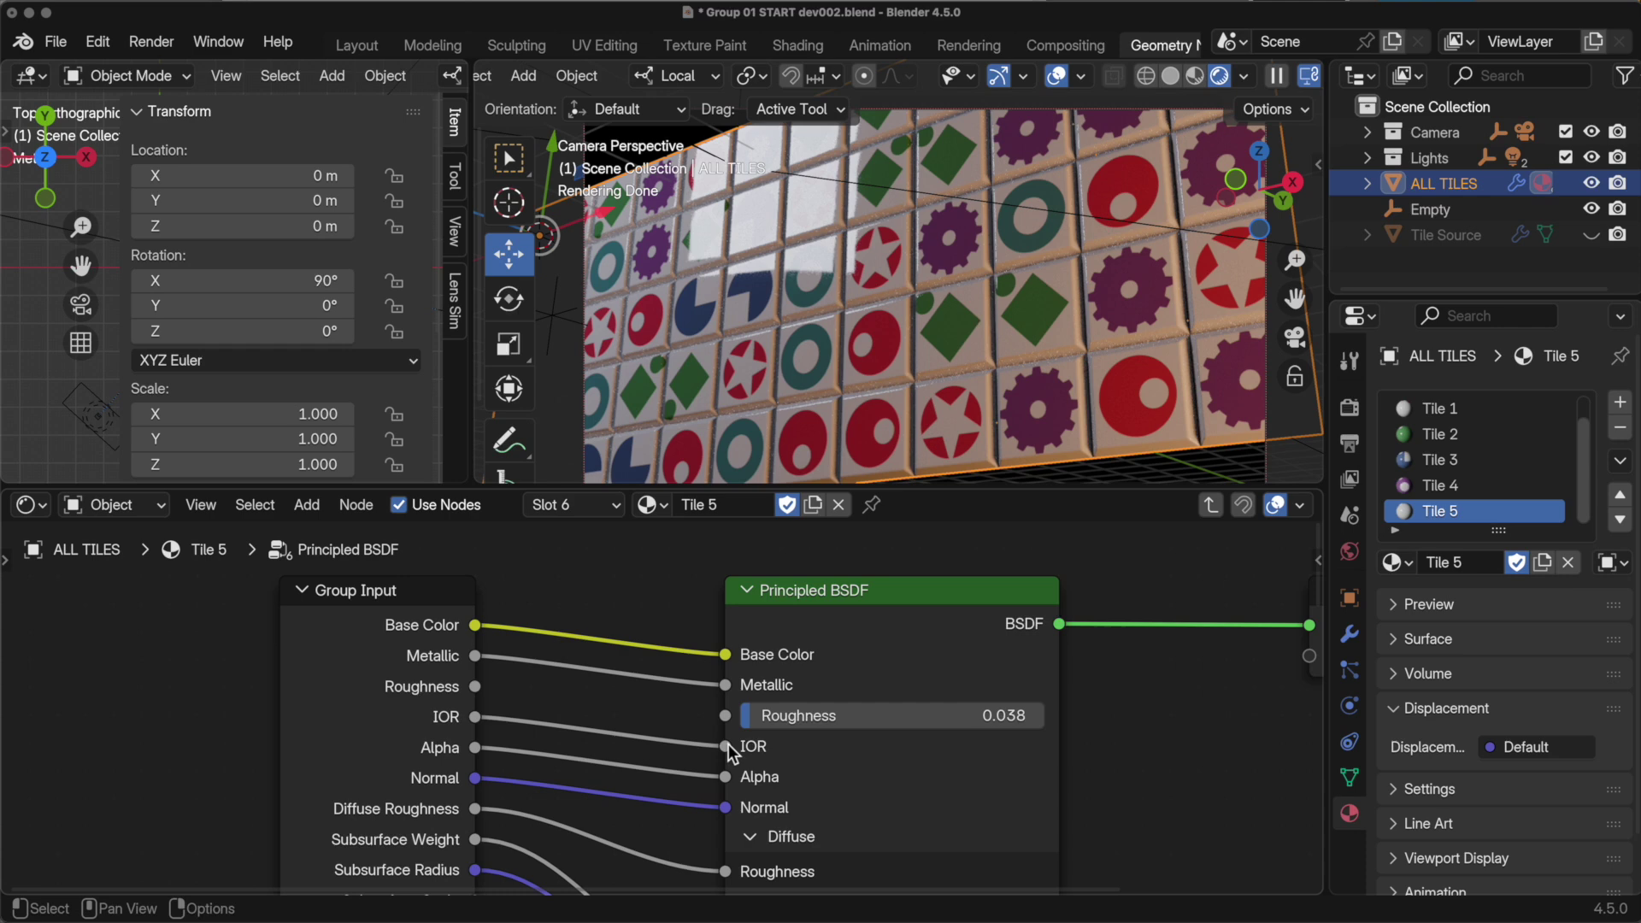
left_click_drag(726, 746, 653, 733)
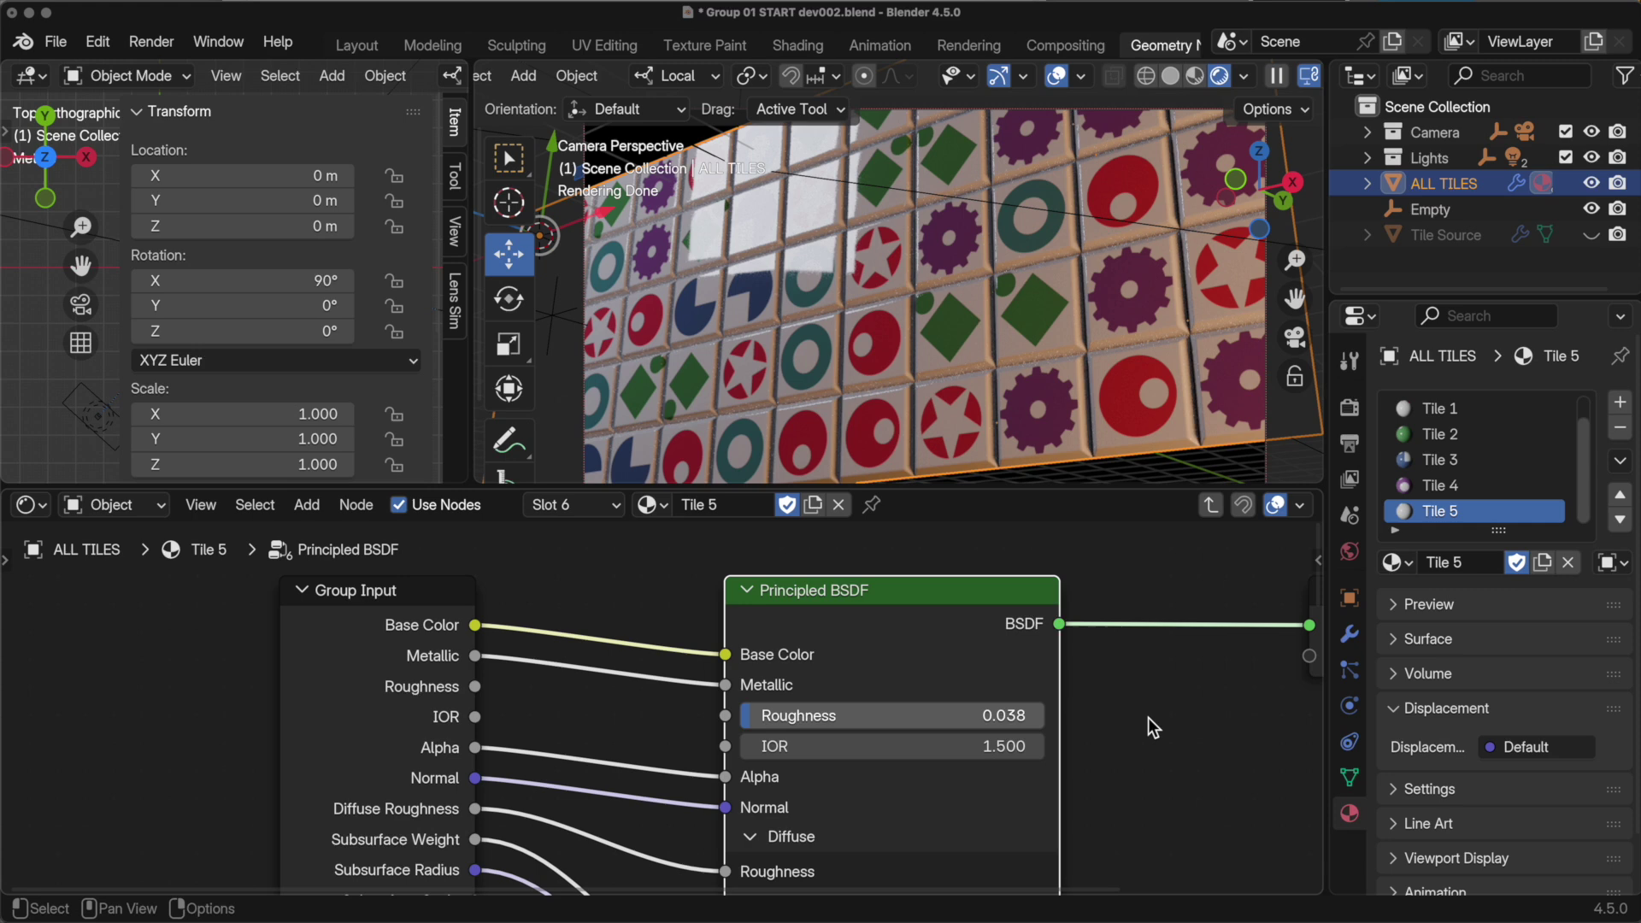
key("Tab")
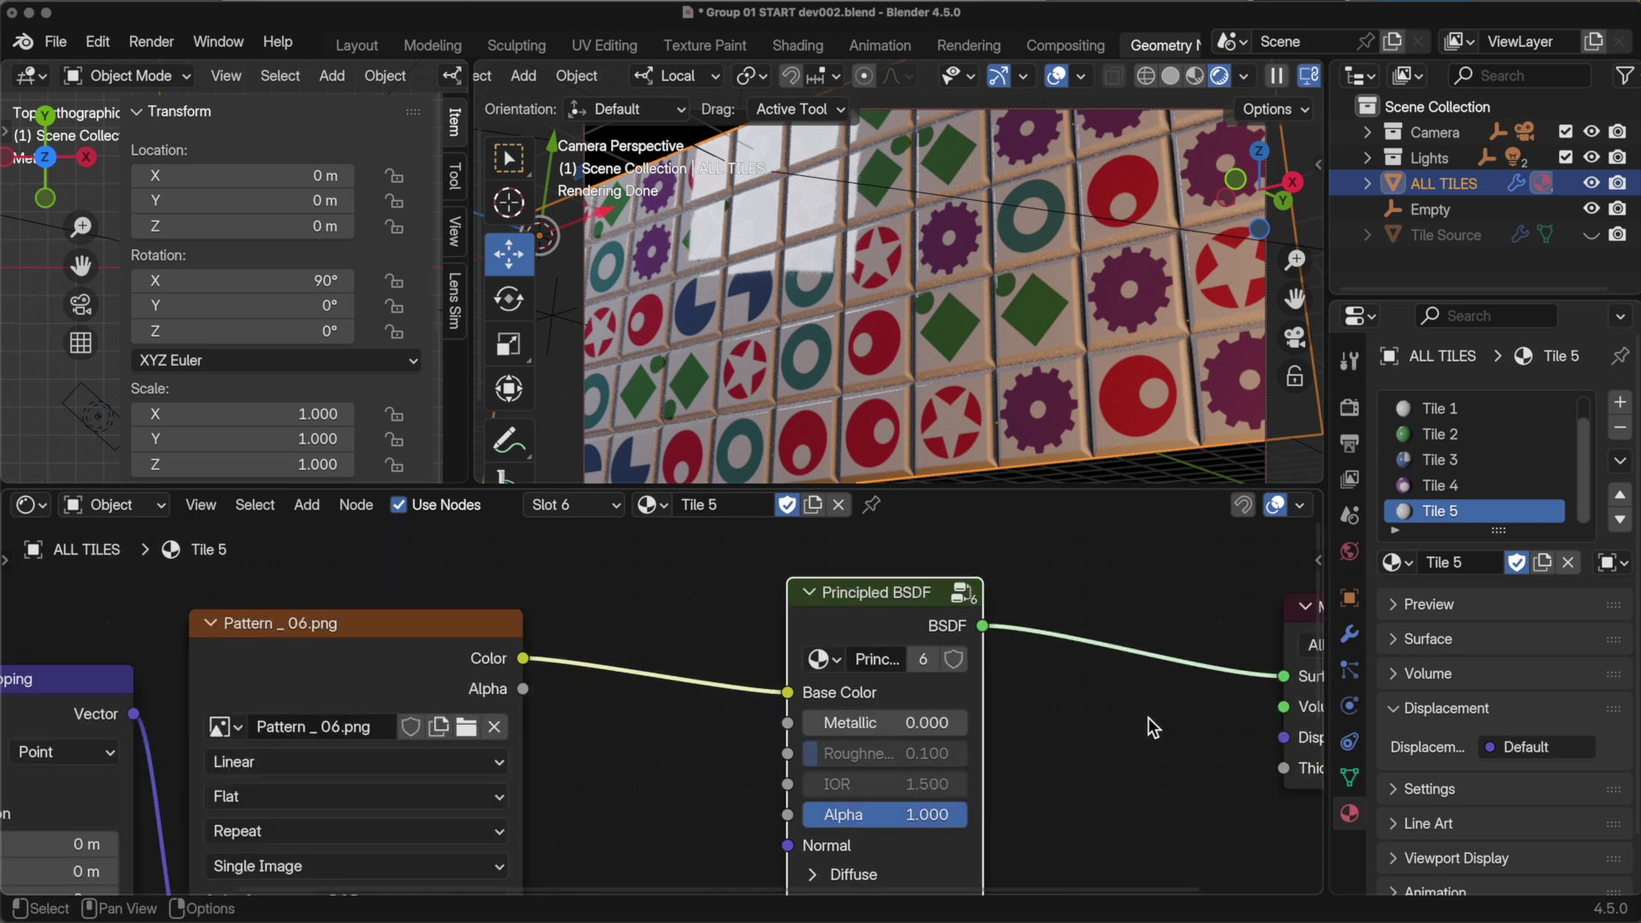